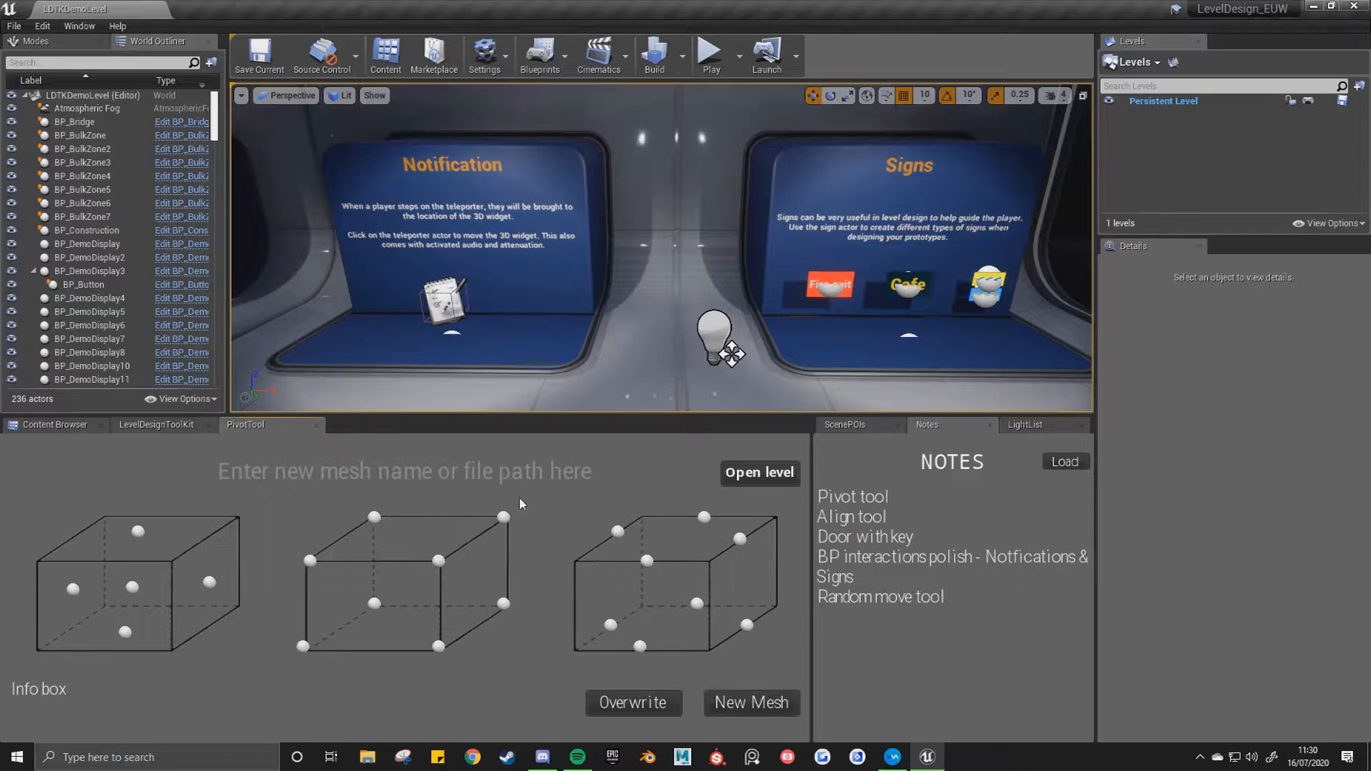
Open the pivot tool's PivotMap level and place the Mannequin_SM static mesh in it.
{"action": "left_click", "coordinate": [758, 479]}
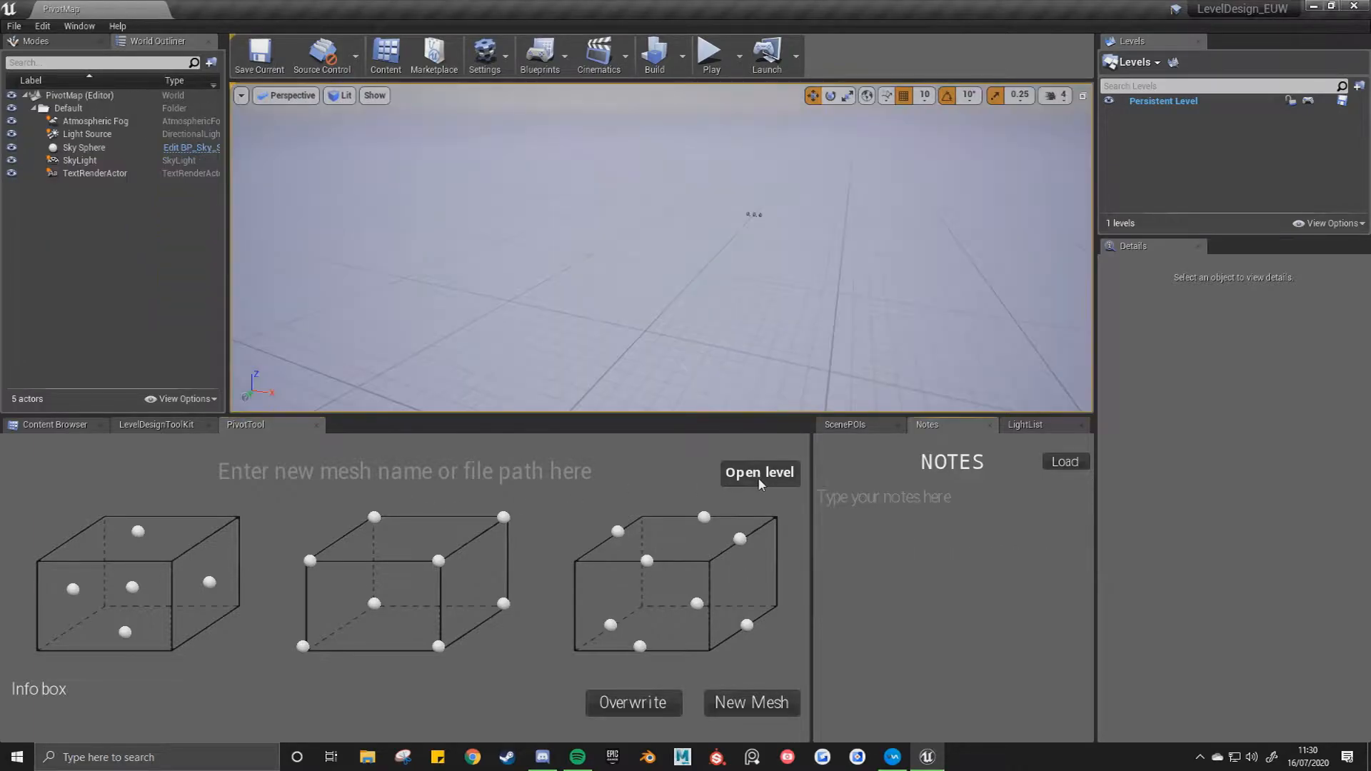
{"action": "mouse_move", "coordinate": [702, 287]}
{"action": "right_mouse_down"}
{"action": "mouse_move", "coordinate": [800, 289]}
{"action": "mouse_move", "coordinate": [701, 287]}
{"action": "right_mouse_up"}
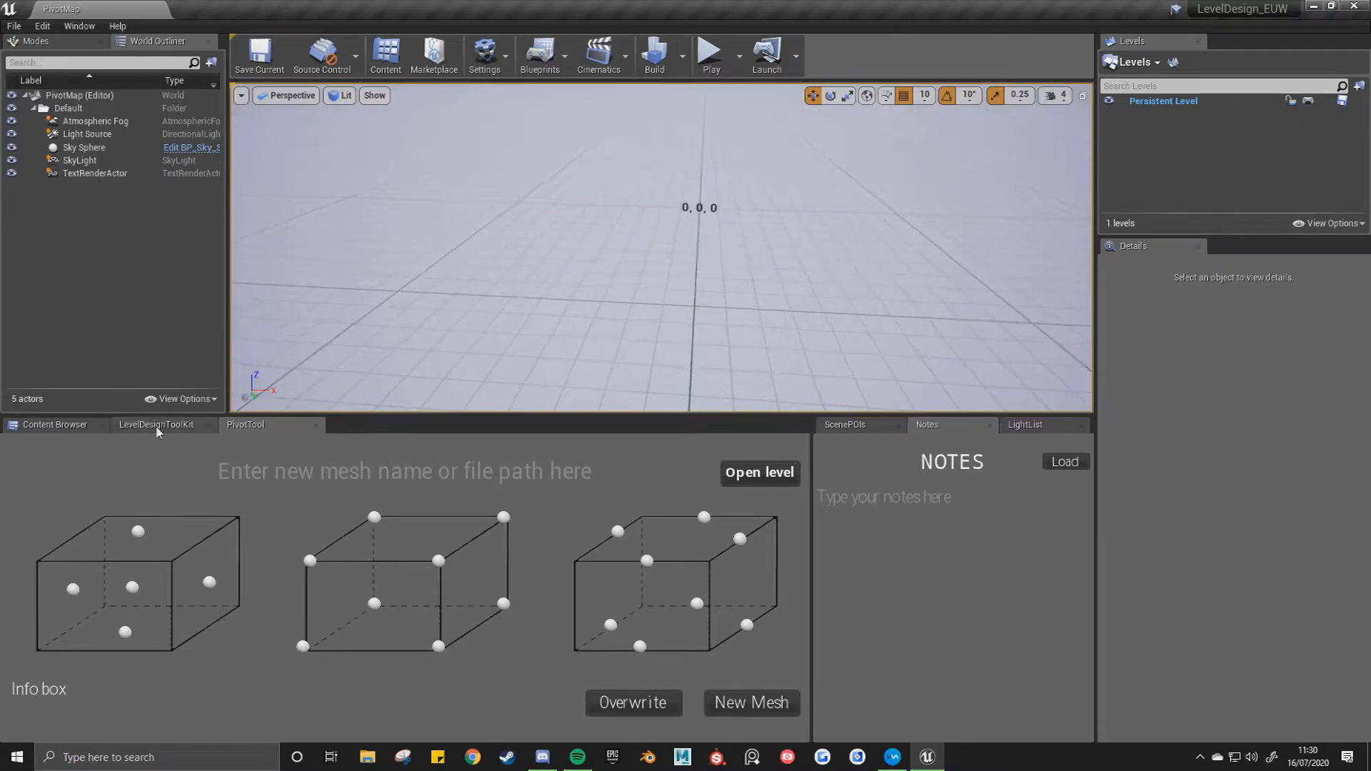
{"action": "left_click", "coordinate": [156, 424]}
{"action": "left_click", "coordinate": [57, 424]}
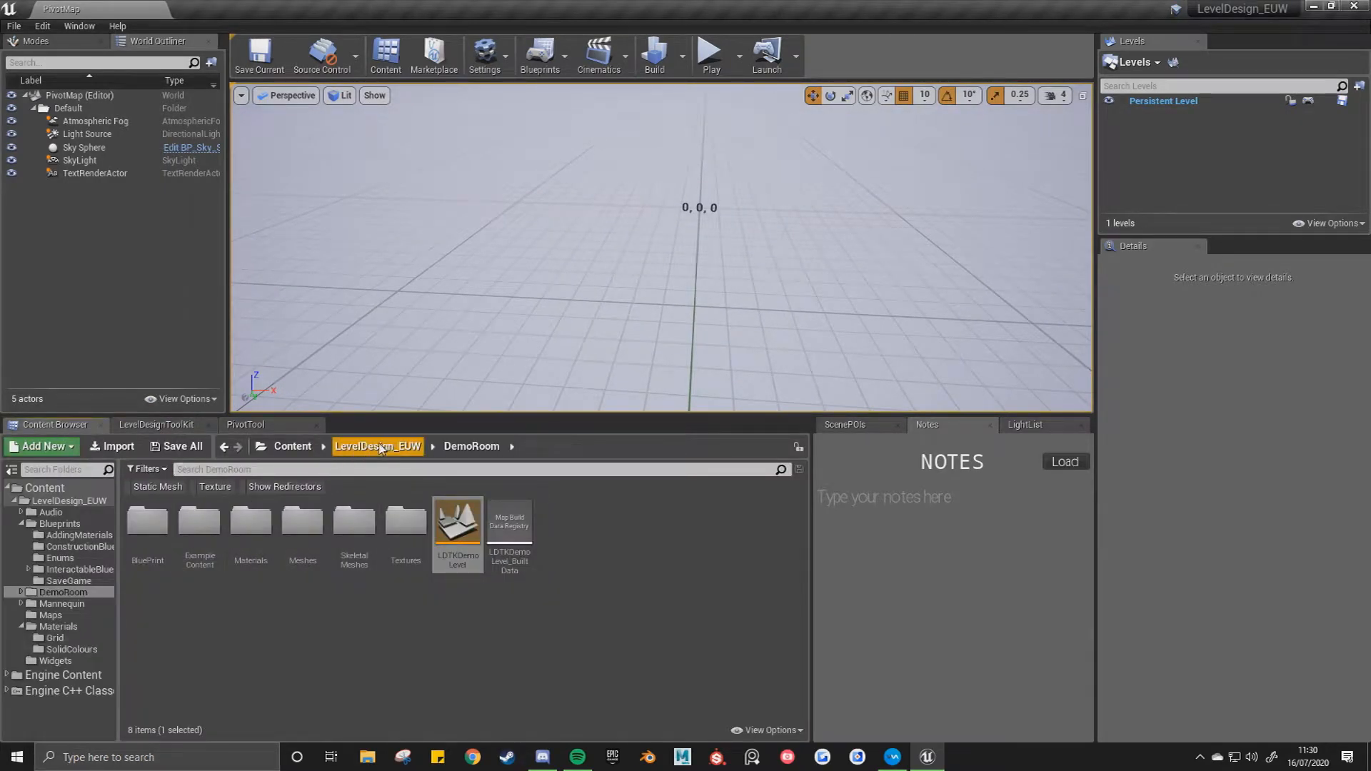
{"action": "left_click", "coordinate": [293, 446]}
{"action": "left_click_drag", "start_coordinate": [251, 525], "coordinate": [578, 258]}
{"action": "right_click_drag", "start_coordinate": [683, 297], "coordinate": [646, 297]}
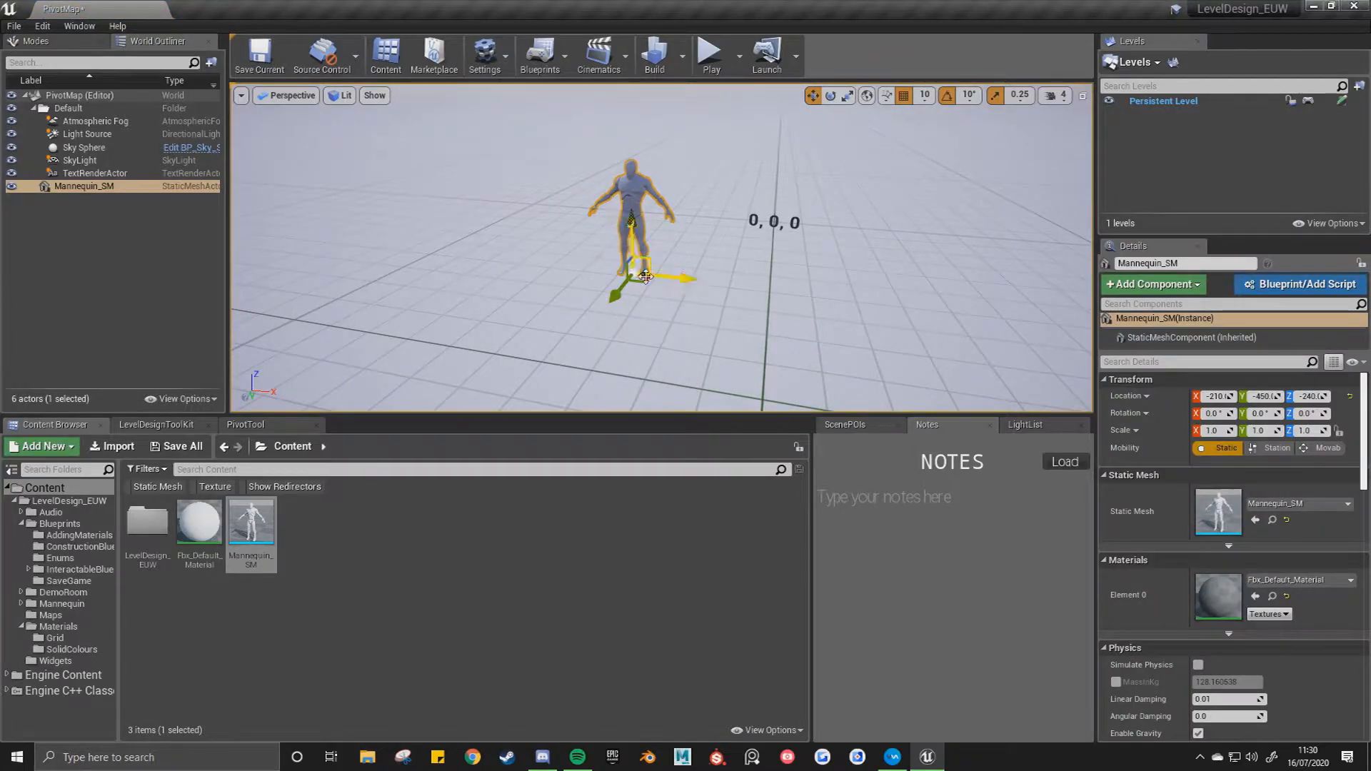
Set the mannequin's pivot to the top centre of its bounds and save it as a new mesh named TopHead.
{"action": "left_click", "coordinate": [180, 427]}
{"action": "left_click", "coordinate": [245, 425]}
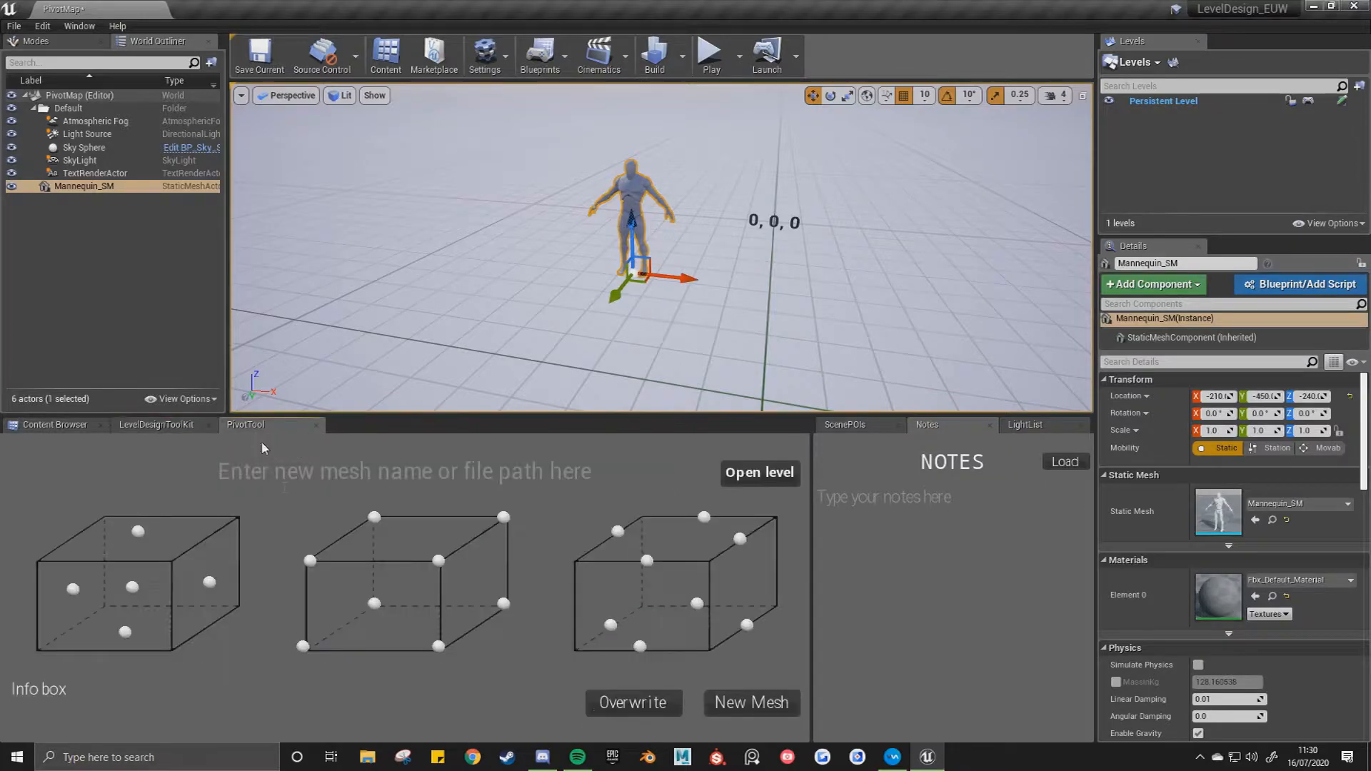
{"action": "left_click", "coordinate": [137, 535]}
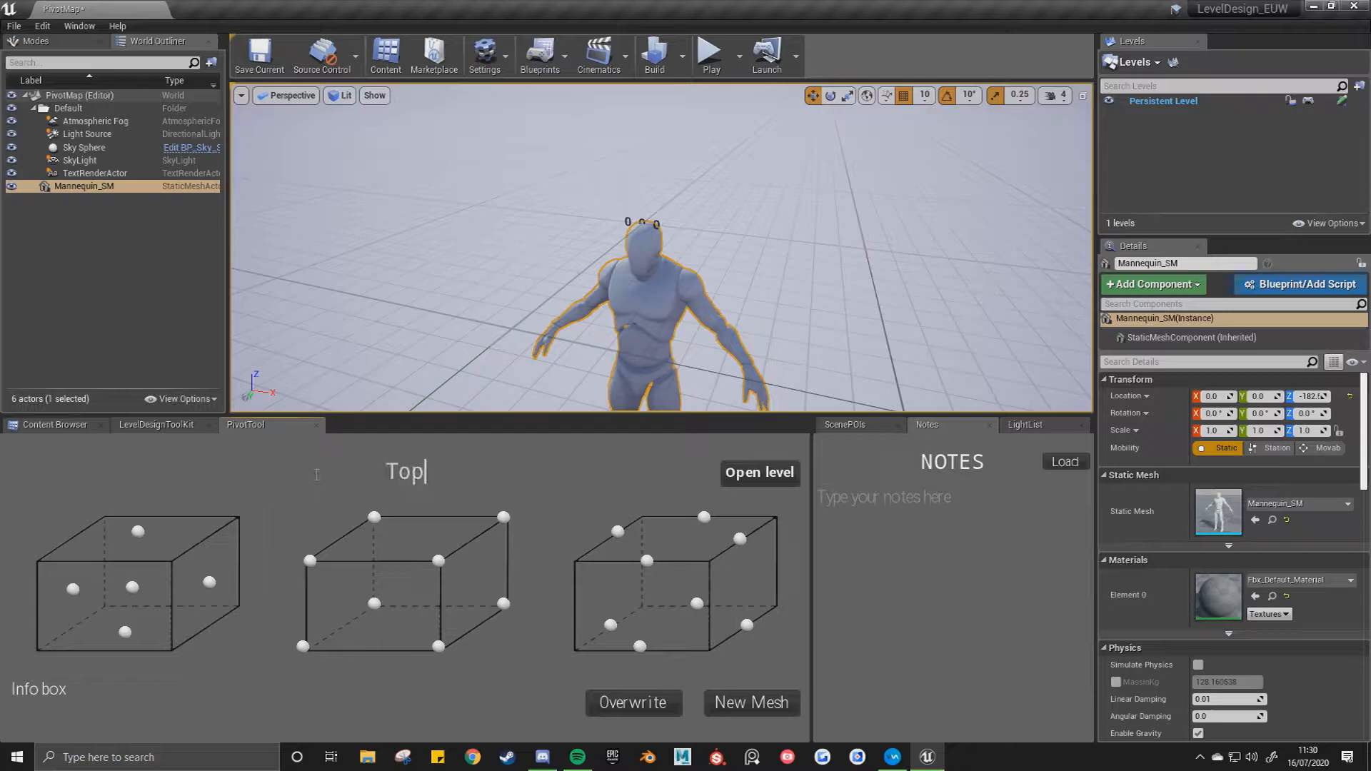
{"action": "left_click", "coordinate": [728, 696]}
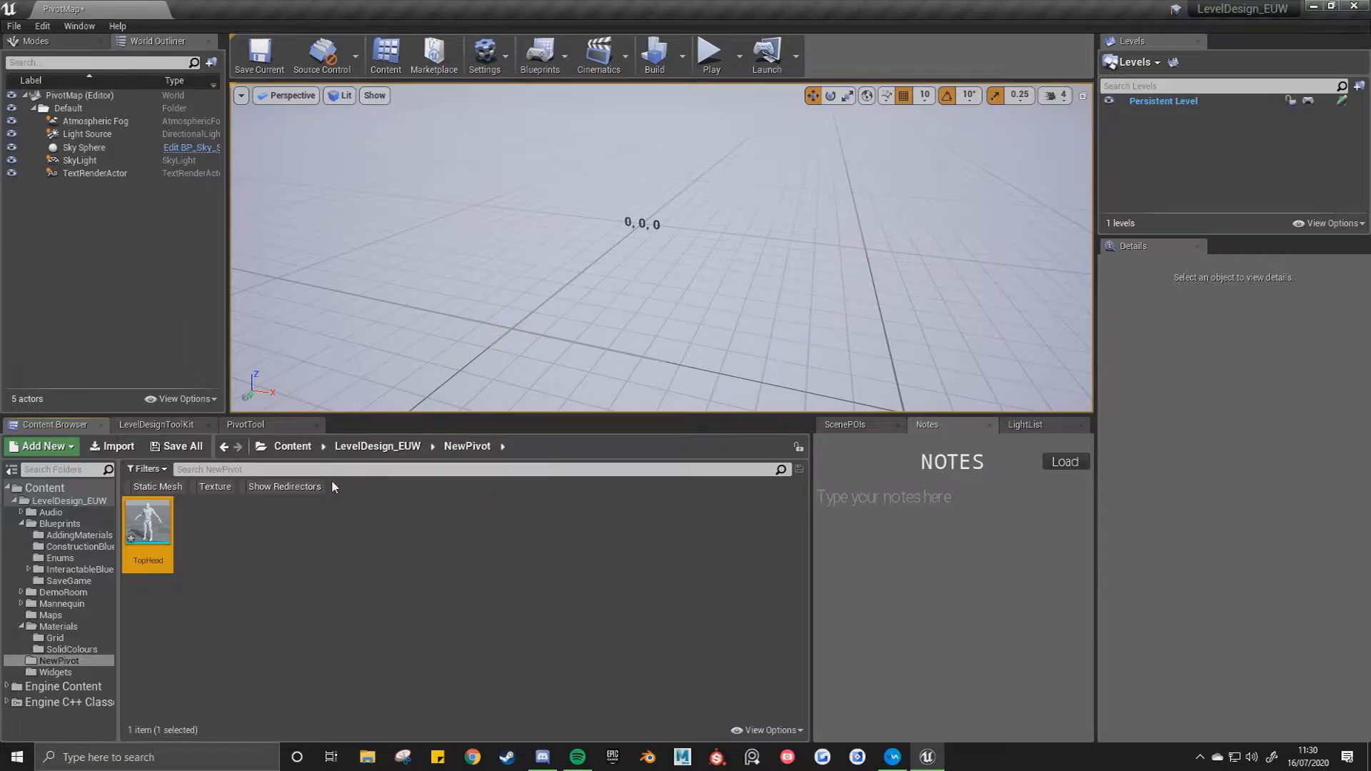
Place the TopHead mesh in the level to check its pivot, and delete it from the level.
{"action": "left_click_drag", "start_coordinate": [143, 546], "coordinate": [430, 284]}
{"action": "right_click_drag", "start_coordinate": [520, 297], "coordinate": [474, 303]}
{"action": "right_click_drag", "start_coordinate": [571, 293], "coordinate": [618, 288]}
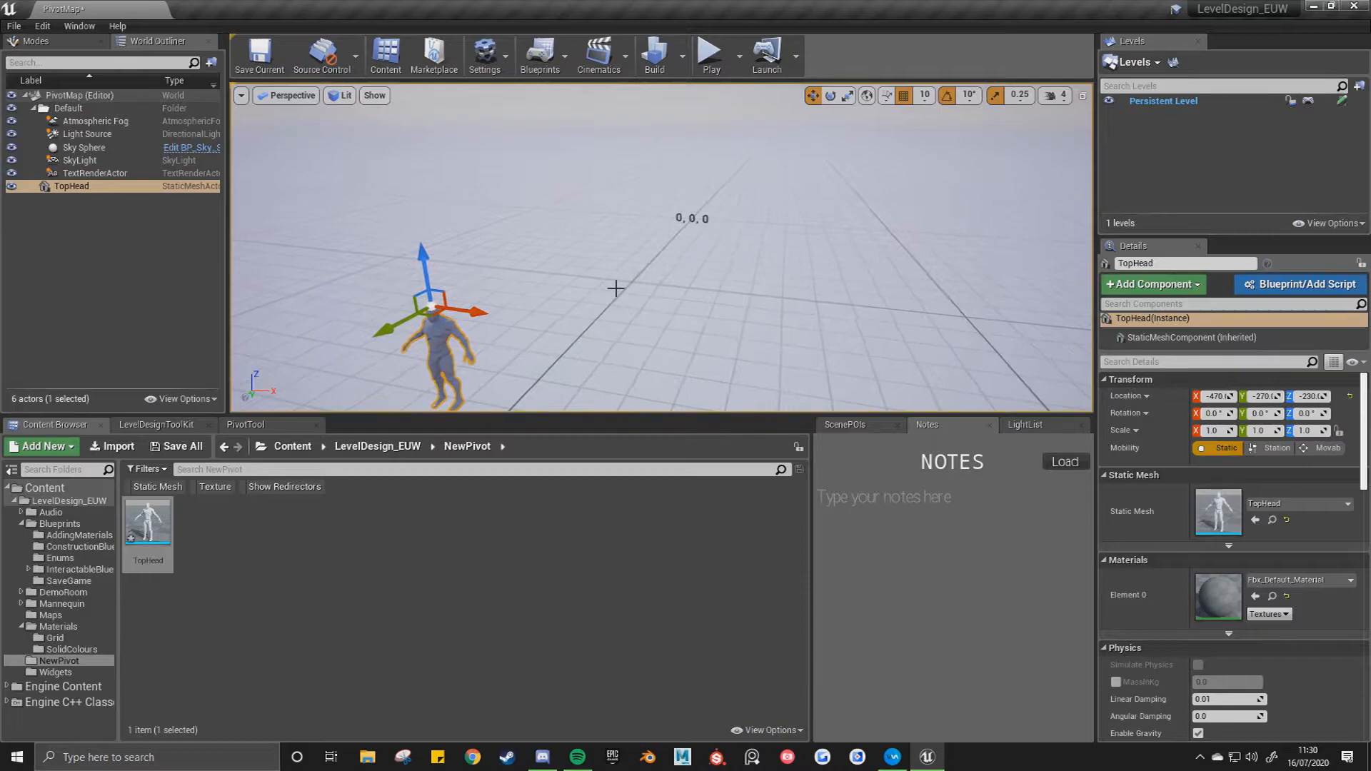
{"action": "key", "text": "Delete"}
Place the original Mannequin_SM mesh in the level and choose the front-face centre region's middle point as its pivot.
{"action": "left_click", "coordinate": [293, 446]}
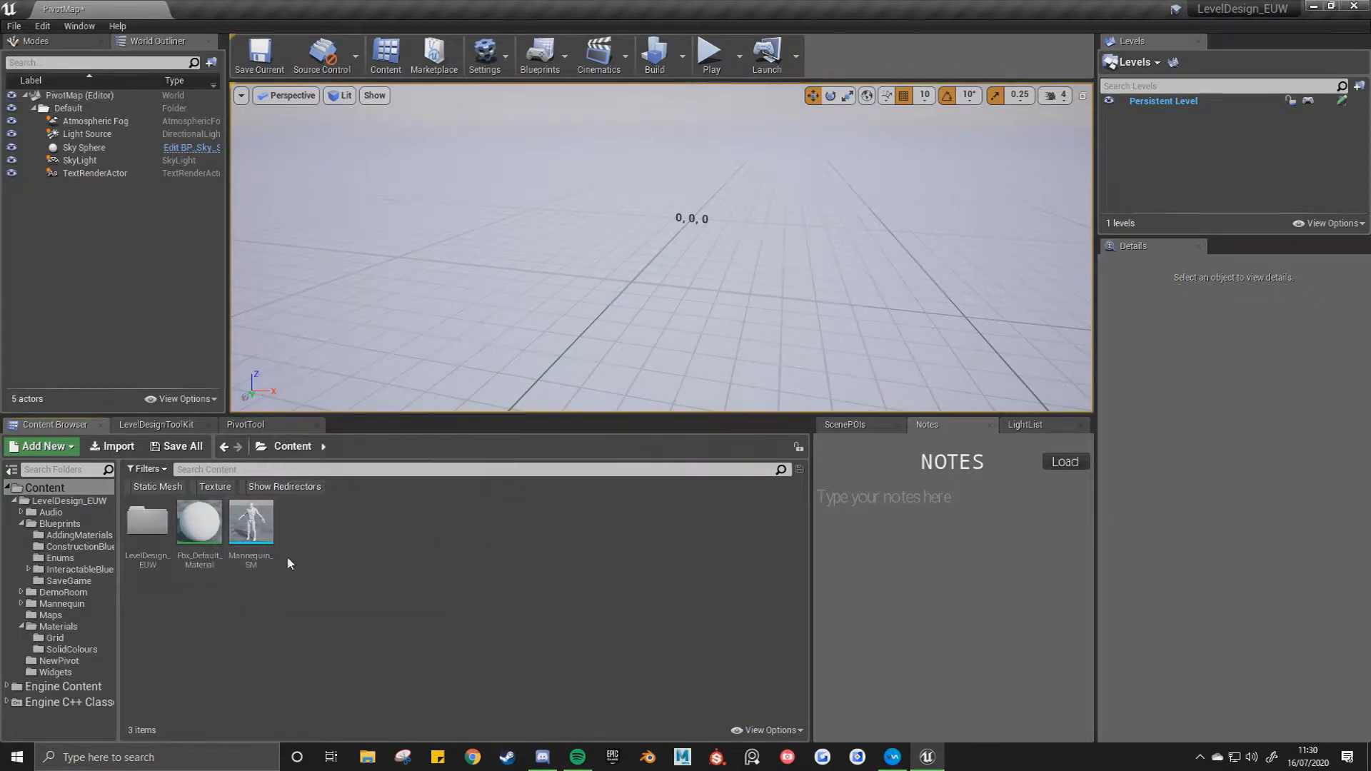
{"action": "left_click_drag", "start_coordinate": [252, 525], "coordinate": [450, 308]}
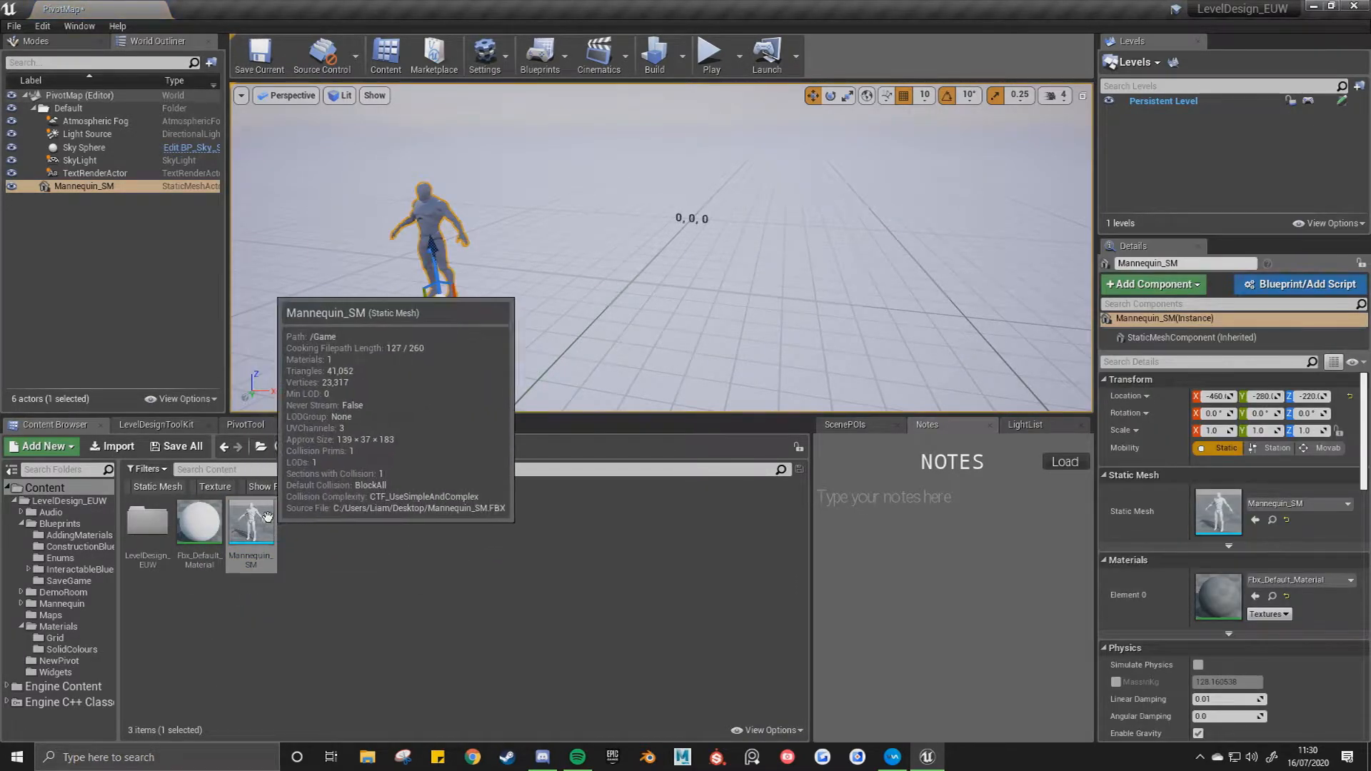
{"action": "left_click", "coordinate": [168, 426]}
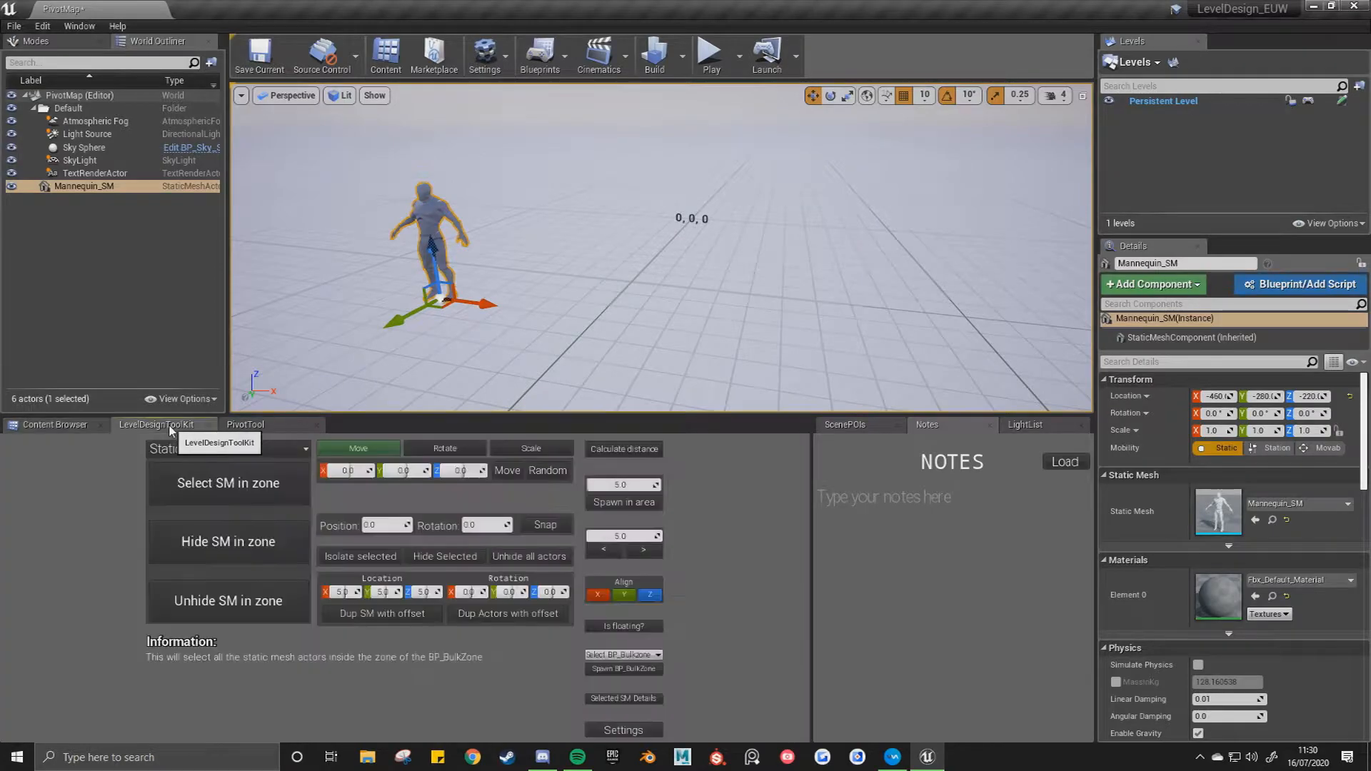
{"action": "left_click", "coordinate": [266, 429]}
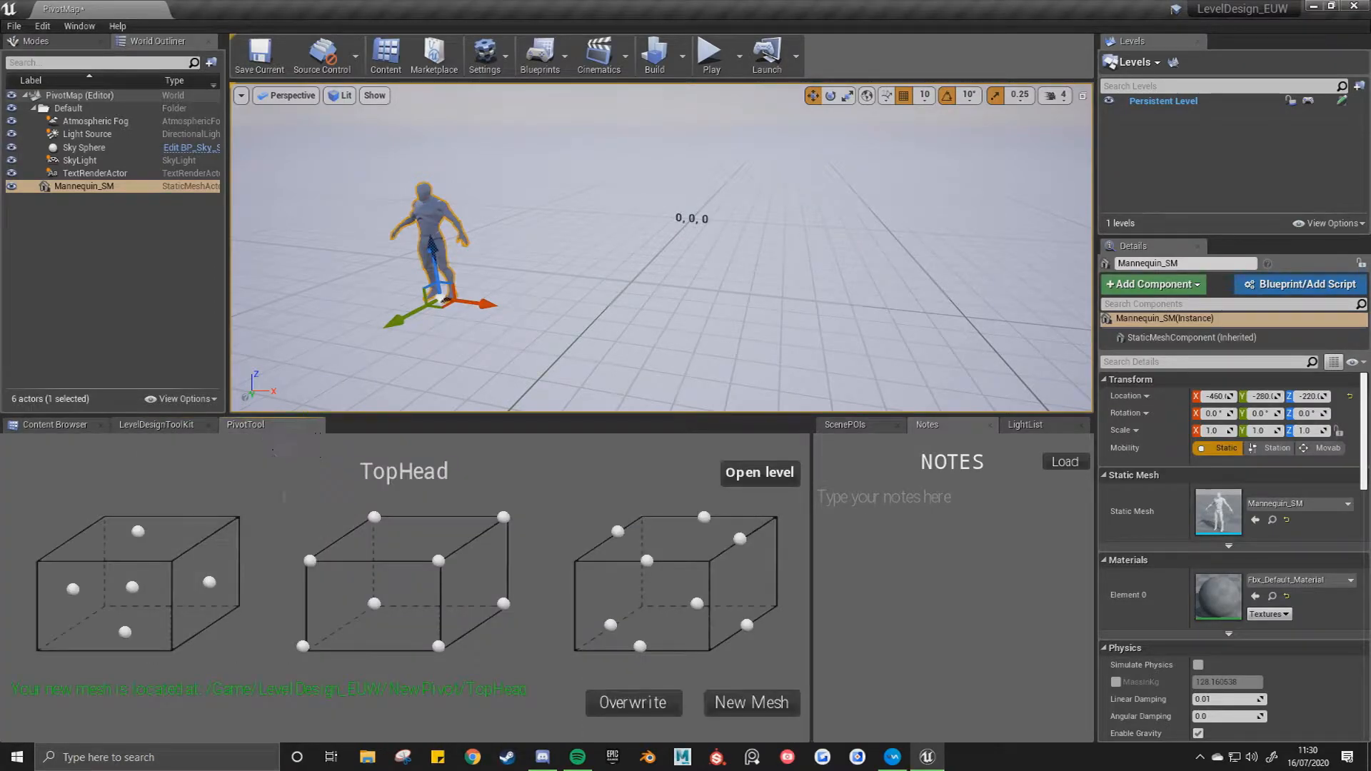
{"action": "left_click", "coordinate": [134, 589]}
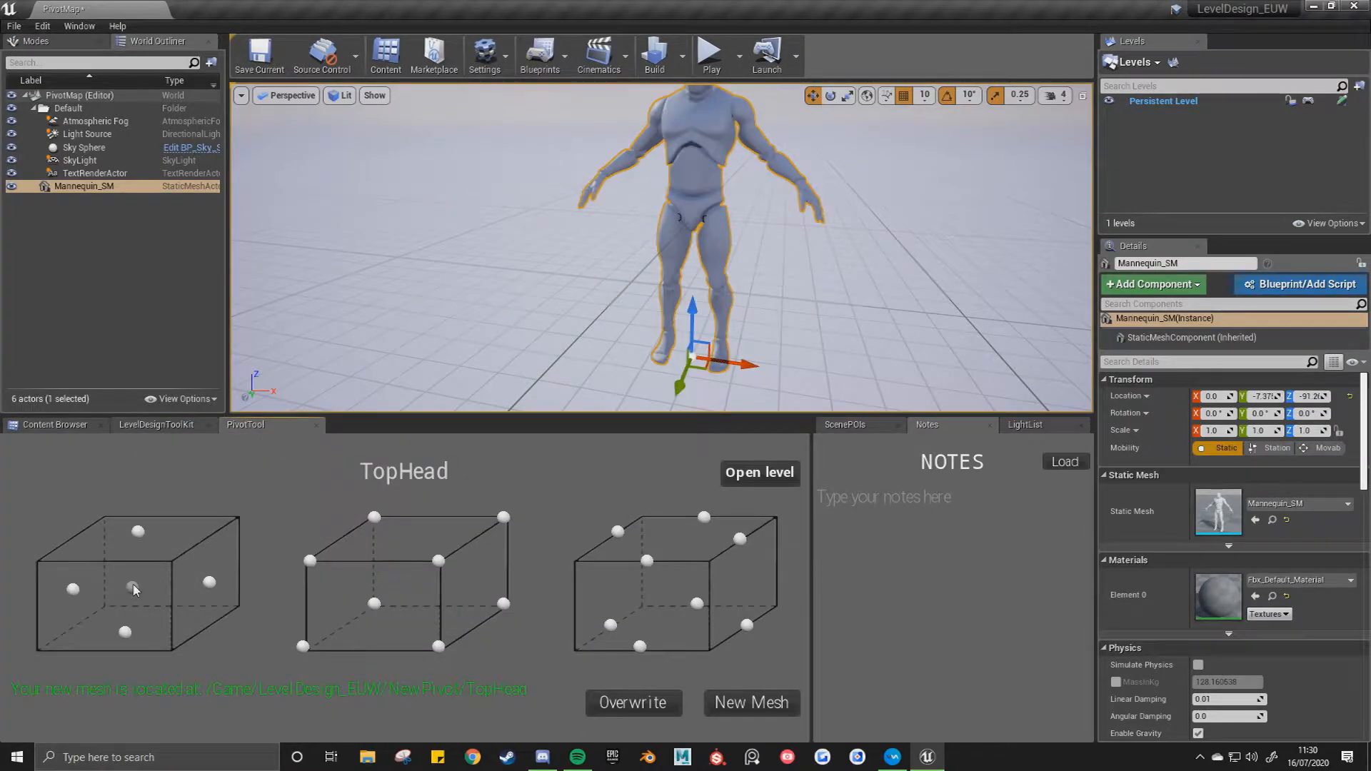
Enter /Game/Mannequin_SM as the mesh file path and overwrite the original mesh with the new pivot.
{"action": "left_click", "coordinate": [59, 429]}
{"action": "left_click", "coordinate": [255, 531]}
{"action": "key", "text": "F2"}
{"action": "left_click", "coordinate": [308, 543]}
{"action": "left_click", "coordinate": [286, 427]}
{"action": "key", "text": "BackSpace"}
{"action": "type", "text": "/G"}
{"action": "key", "text": "BackSpace"}
{"action": "key", "text": "BackSpace"}
{"action": "type", "text": "/Game/Mannequin_SM"}
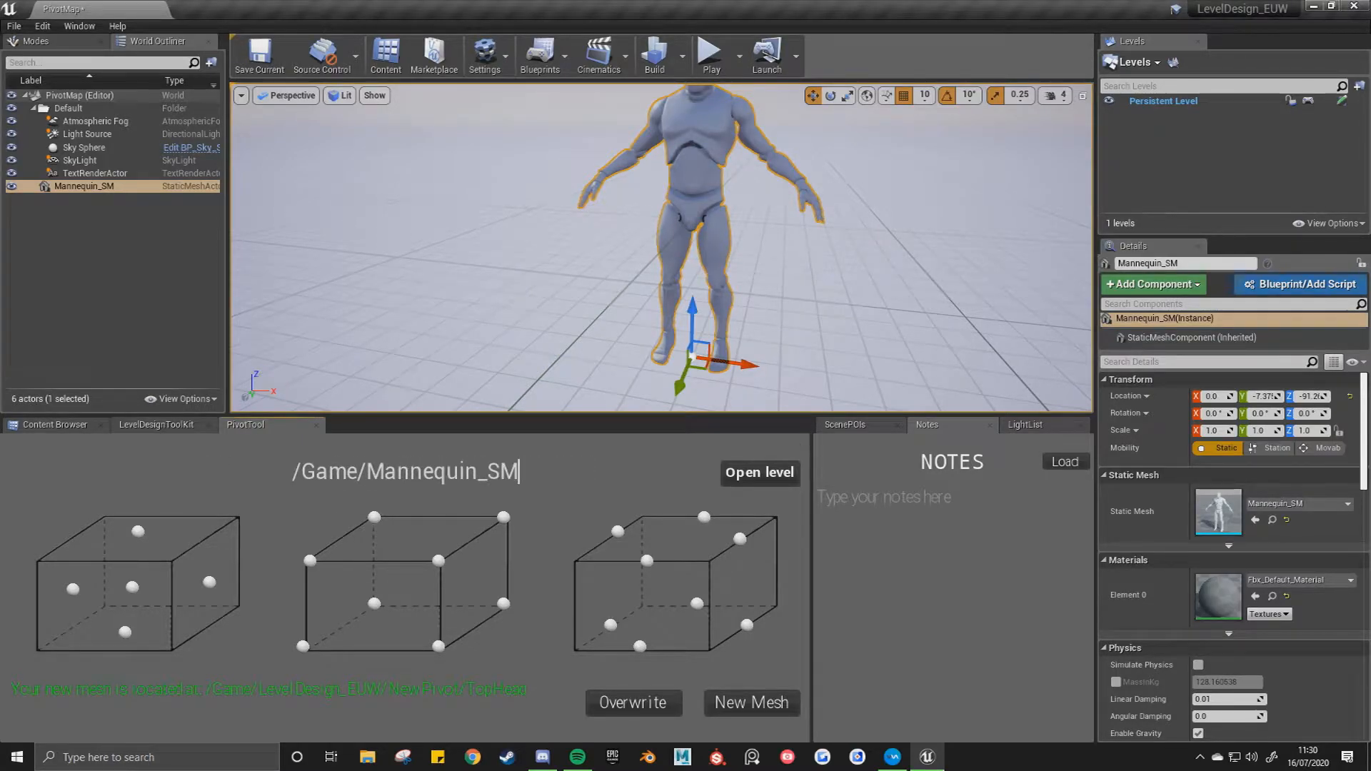
{"action": "right_click_drag", "start_coordinate": [664, 335], "coordinate": [714, 303]}
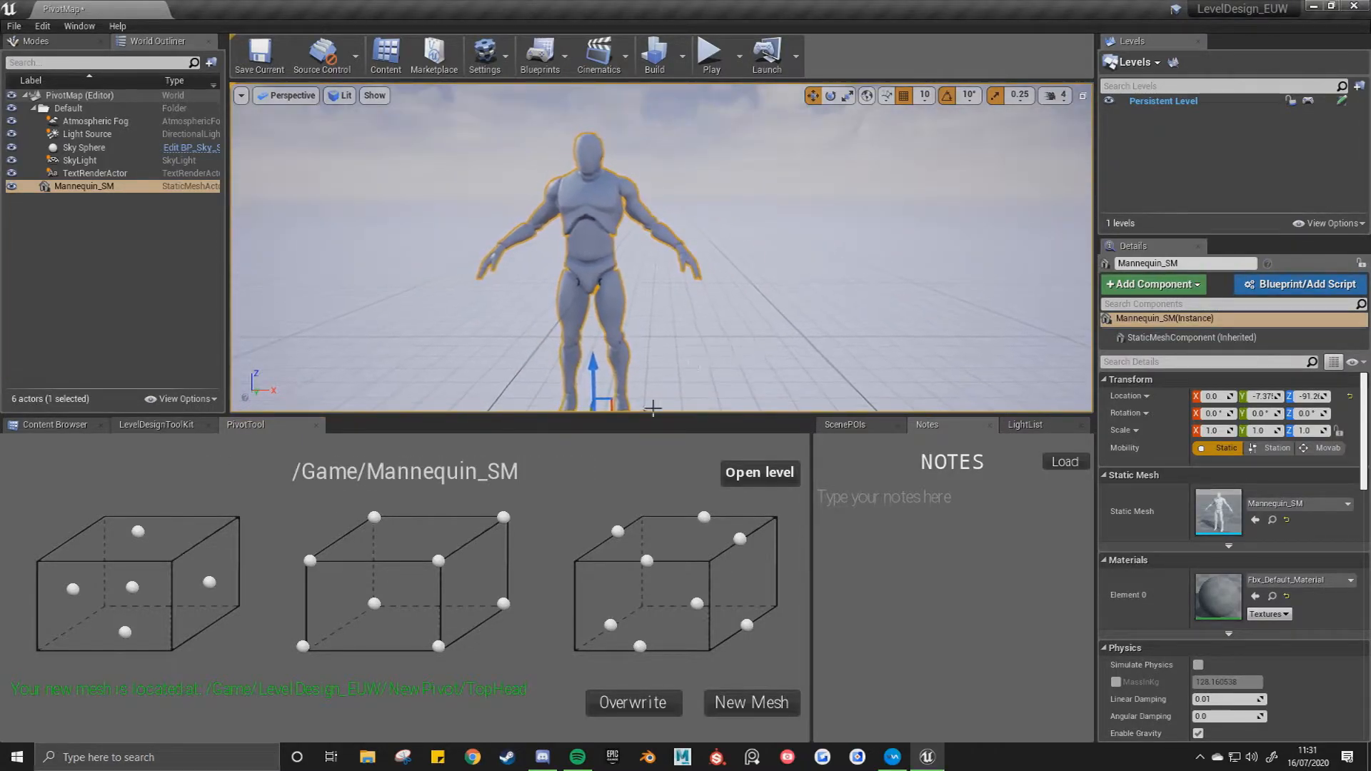
{"action": "left_click", "coordinate": [633, 705]}
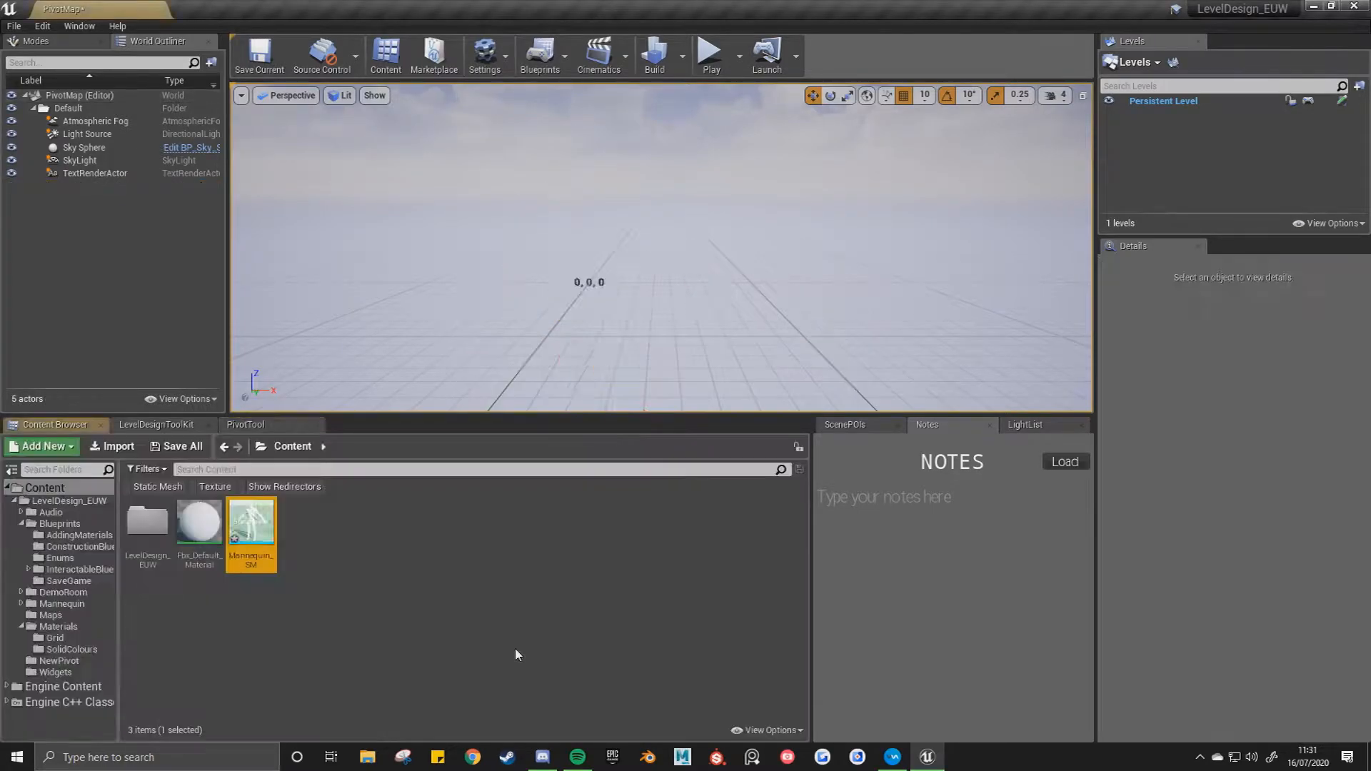
Place the overwritten Mannequin_SM in the level and apply the same middle pivot point to it again.
{"action": "left_click_drag", "start_coordinate": [254, 530], "coordinate": [528, 343]}
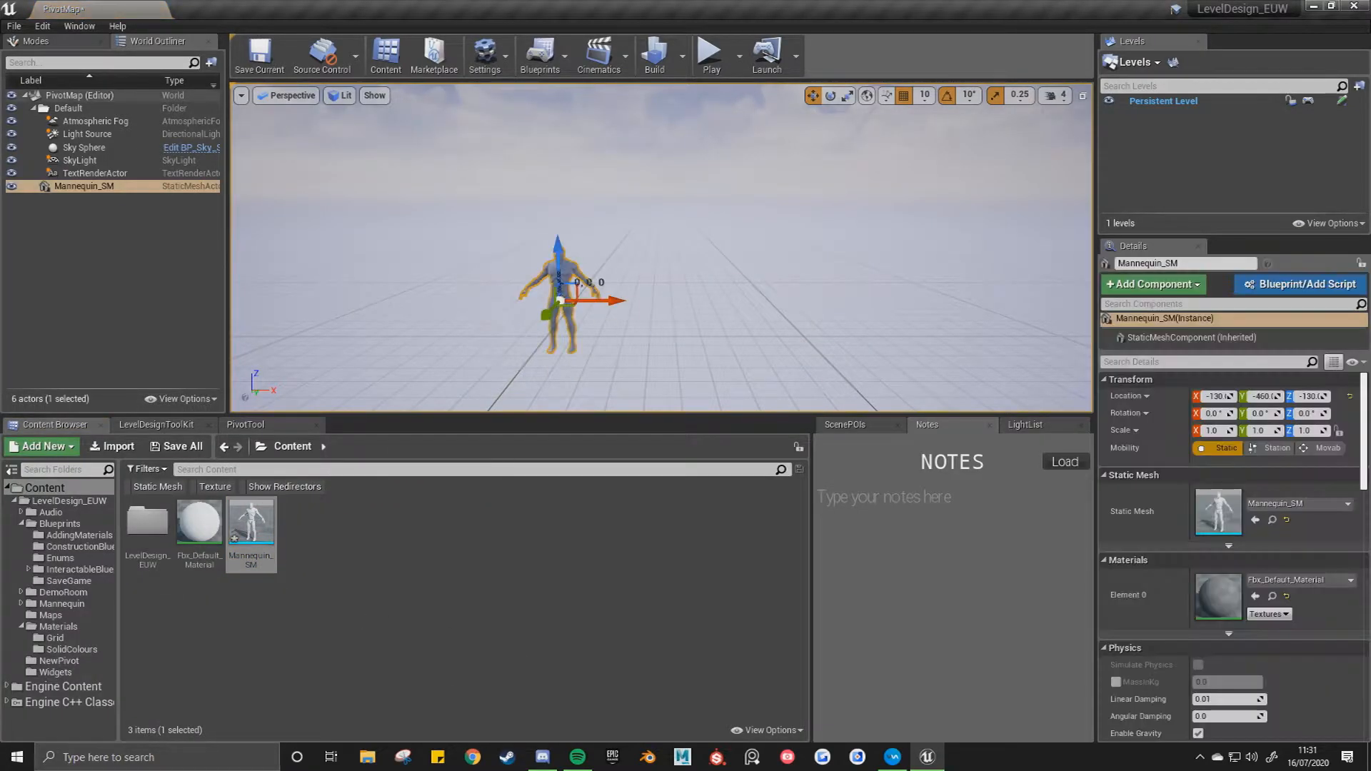
{"action": "key", "text": "f"}
{"action": "right_click_drag", "start_coordinate": [528, 342], "coordinate": [500, 343]}
{"action": "left_click_drag", "start_coordinate": [674, 284], "coordinate": [435, 359]}
{"action": "left_click", "coordinate": [246, 424]}
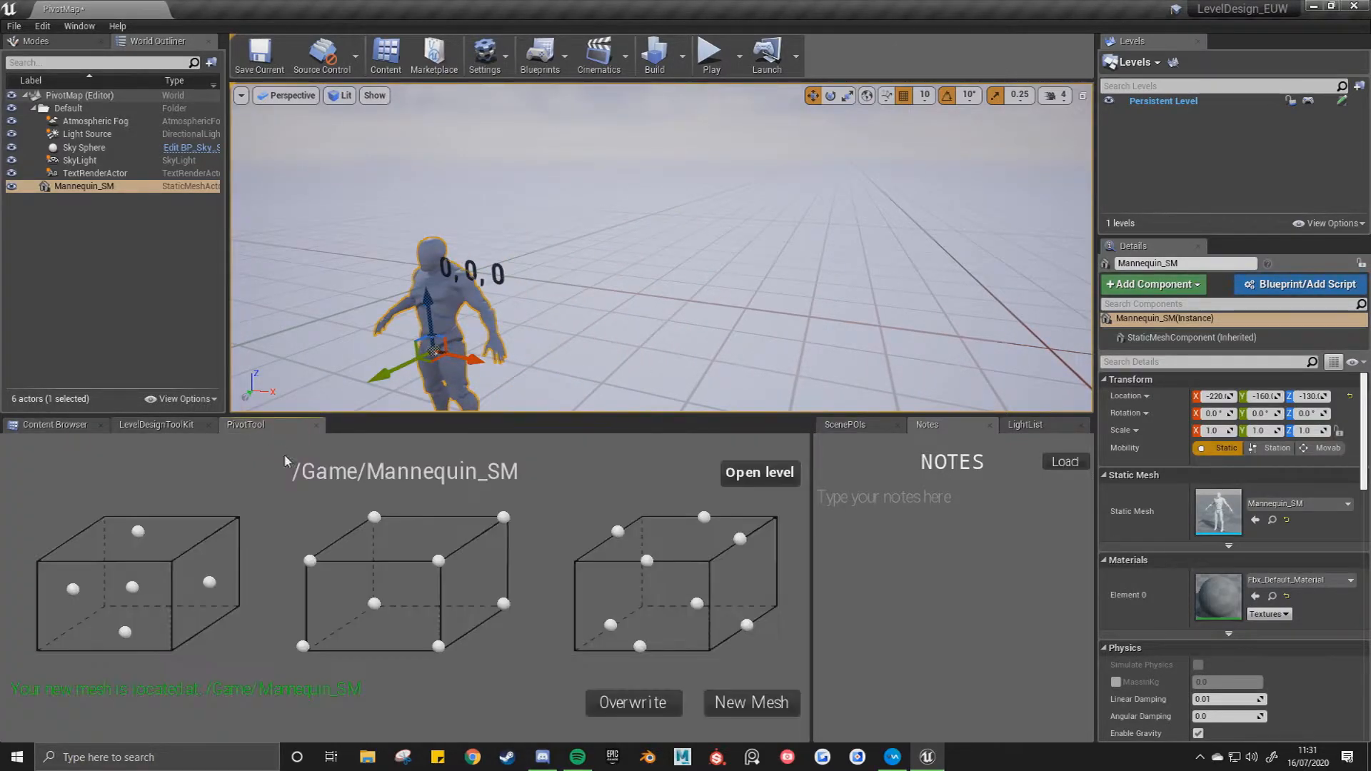
{"action": "left_click", "coordinate": [133, 585]}
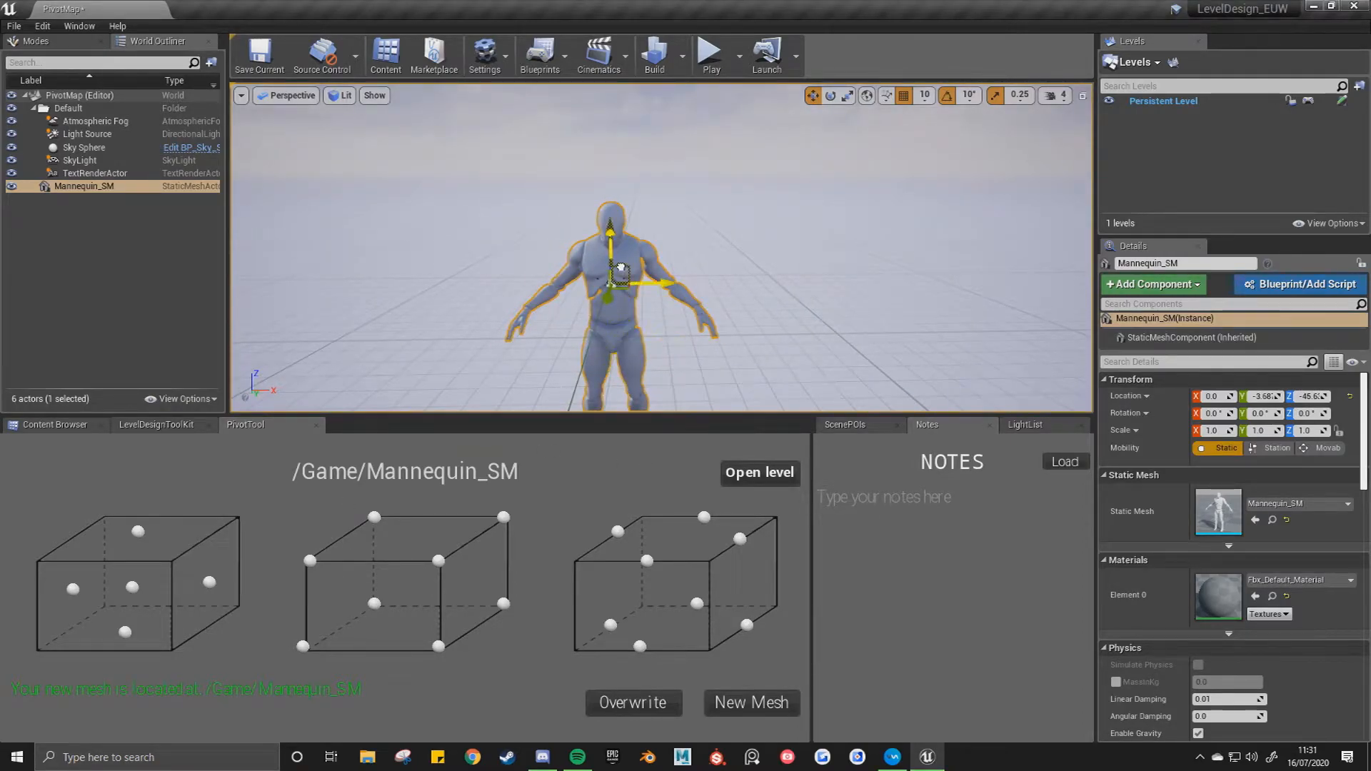
Lower the mannequin about 90 units below its snapped height and overwrite the /Game/Mannequin_SM mesh with this custom pivot.
{"action": "left_click_drag", "start_coordinate": [613, 101], "coordinate": [607, 244]}
{"action": "key", "text": "f"}
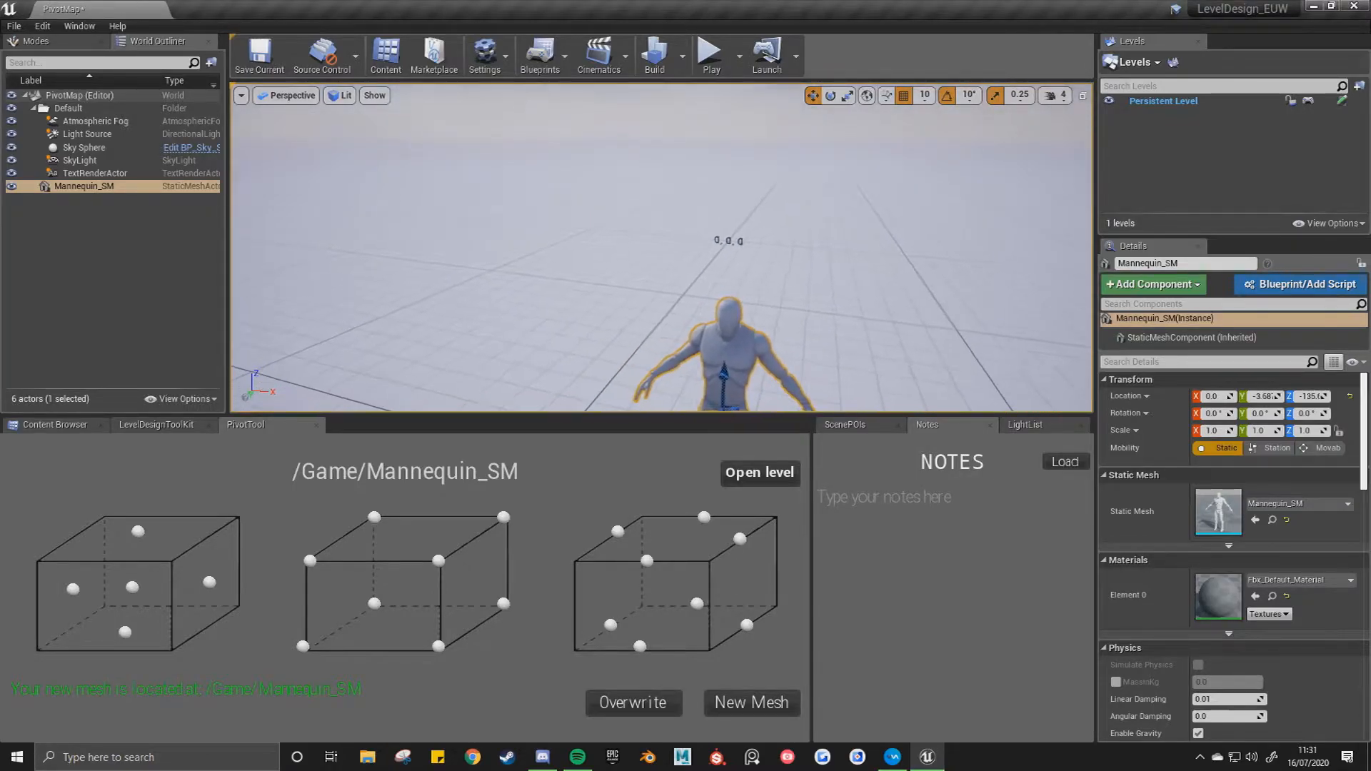
{"action": "left_click", "coordinate": [633, 702]}
Place the overwritten Mannequin_SM in the level and inspect its pivot offset above the head.
{"action": "left_click_drag", "start_coordinate": [252, 565], "coordinate": [472, 307]}
{"action": "key", "text": "f"}
{"action": "scroll", "coordinate": [647, 296], "scroll_direction": "up", "scroll_amount": 3}
{"action": "middle_click_drag", "start_coordinate": [647, 296], "coordinate": [495, 286]}
{"action": "scroll", "coordinate": [490, 297], "scroll_direction": "down", "scroll_amount": 3}
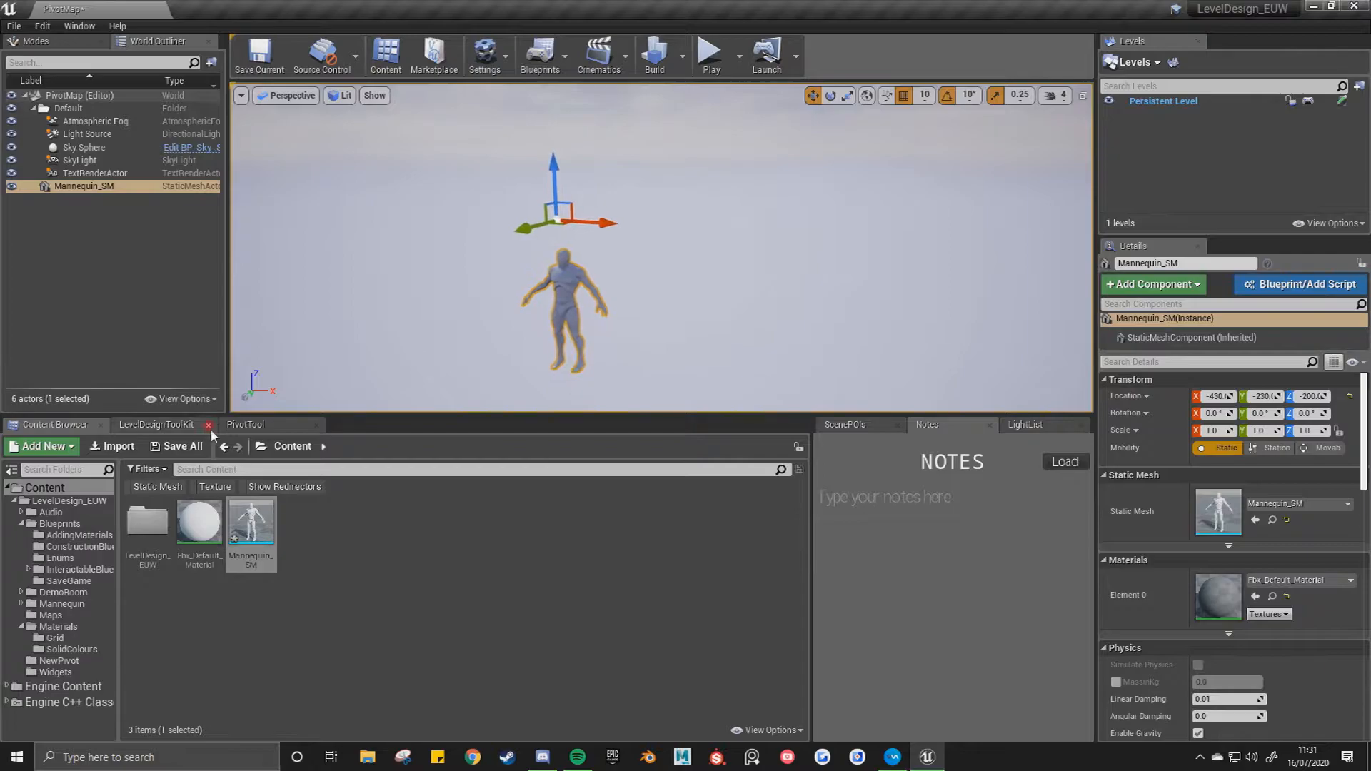
{"action": "left_click", "coordinate": [245, 424]}
Select all seven scattered cubes in front of the Bridge, Doors and Elevator displays.
{"action": "right_click_drag", "start_coordinate": [757, 300], "coordinate": [789, 297]}
{"action": "key", "text": "s"}
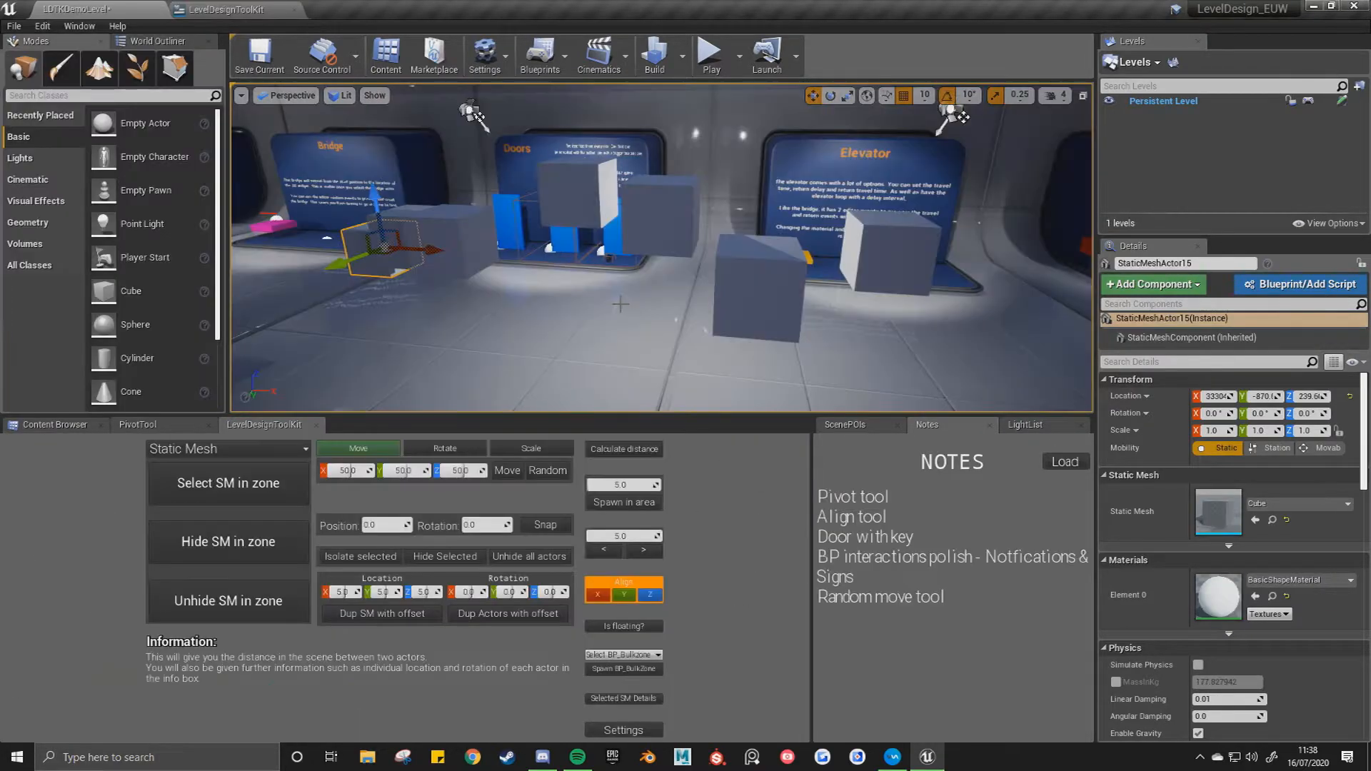
{"action": "left_click", "coordinate": [403, 214], "text": "ctrl"}
{"action": "left_click", "coordinate": [453, 231], "text": "ctrl"}
{"action": "left_click", "coordinate": [657, 215], "text": "ctrl"}
{"action": "left_click", "coordinate": [584, 197], "text": "ctrl"}
{"action": "left_click", "coordinate": [769, 282], "text": "ctrl"}
{"action": "left_click", "coordinate": [892, 259], "text": "ctrl"}
Align the selected cubes on the Z and Y axes.
{"action": "key", "text": "d"}
{"action": "right_click_drag", "start_coordinate": [893, 259], "coordinate": [856, 349]}
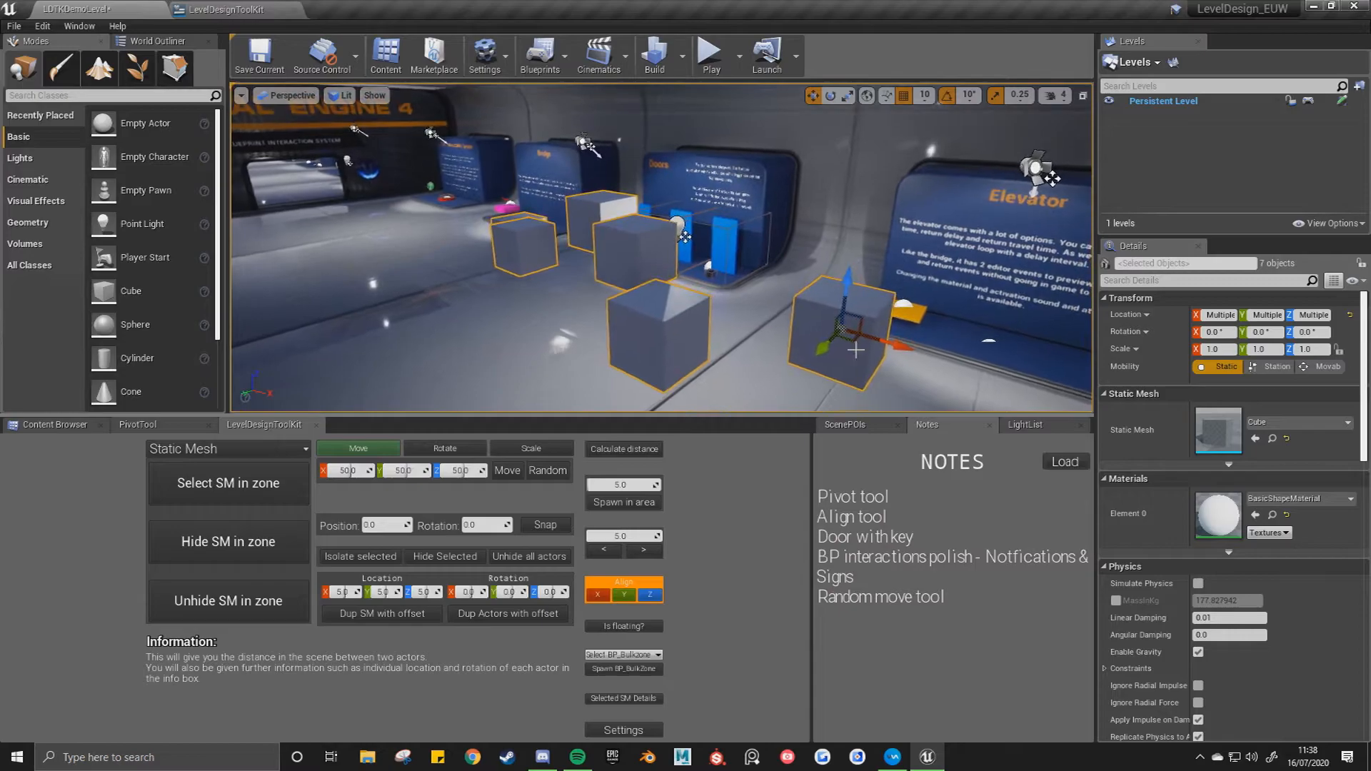
{"action": "left_click", "coordinate": [656, 596]}
{"action": "left_click", "coordinate": [621, 600]}
{"action": "right_click_drag", "start_coordinate": [619, 308], "coordinate": [729, 294]}
{"action": "key", "text": "a"}
Look along the hall's displays and teleport the view to the Interactable system point of interest.
{"action": "right_click_drag", "start_coordinate": [443, 226], "coordinate": [400, 229]}
{"action": "key", "text": "d"}
{"action": "key", "text": "a"}
{"action": "right_click_drag", "start_coordinate": [571, 256], "coordinate": [657, 254]}
{"action": "right_click_drag", "start_coordinate": [804, 304], "coordinate": [746, 300]}
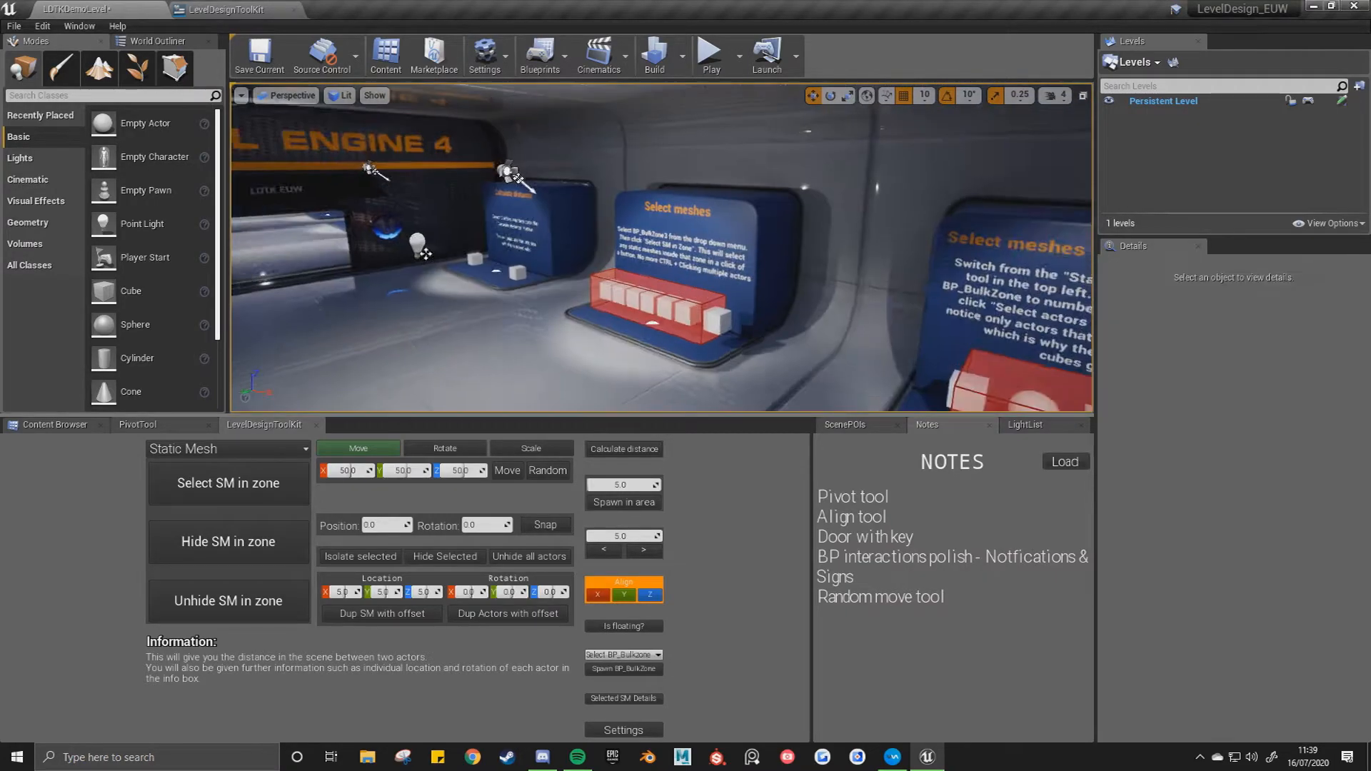
{"action": "right_click_drag", "start_coordinate": [714, 271], "coordinate": [660, 300]}
{"action": "key", "text": "w"}
{"action": "left_click", "coordinate": [855, 427]}
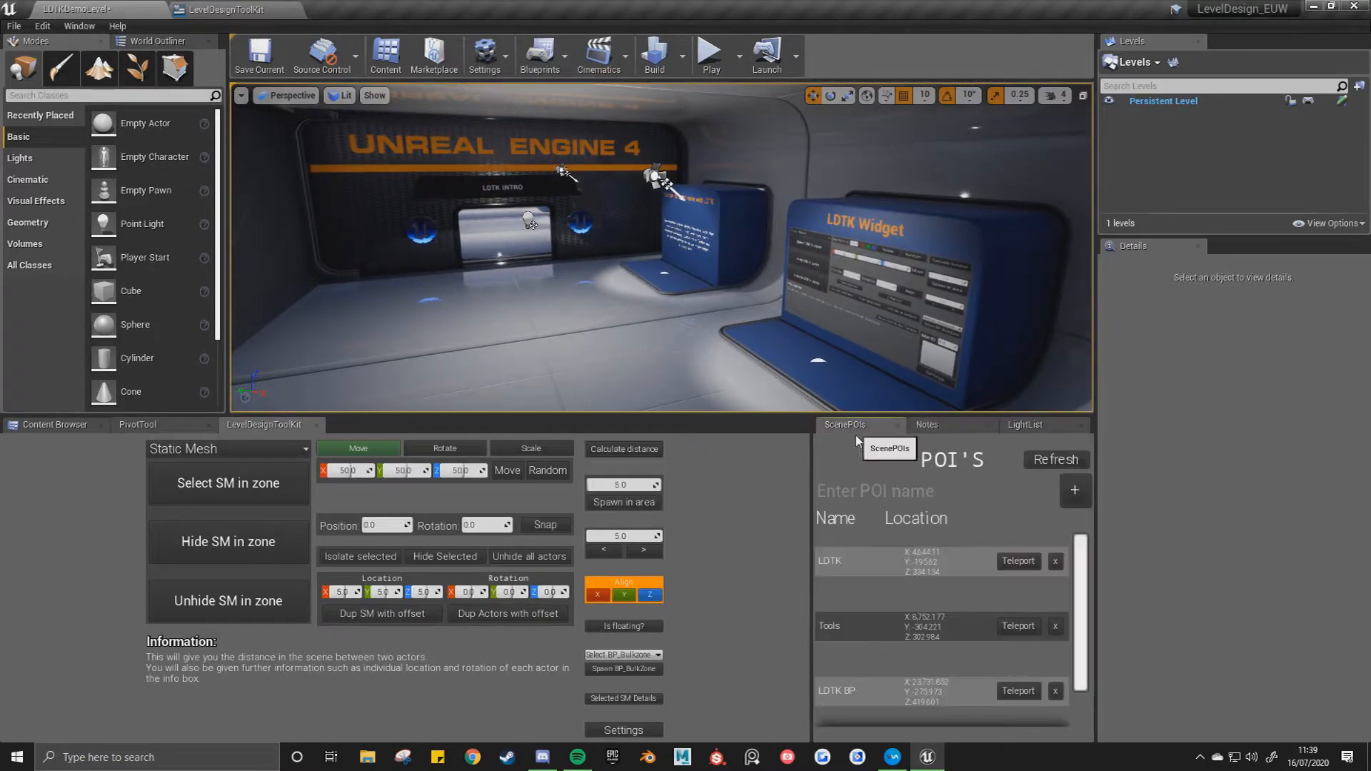
{"action": "left_click", "coordinate": [1008, 687]}
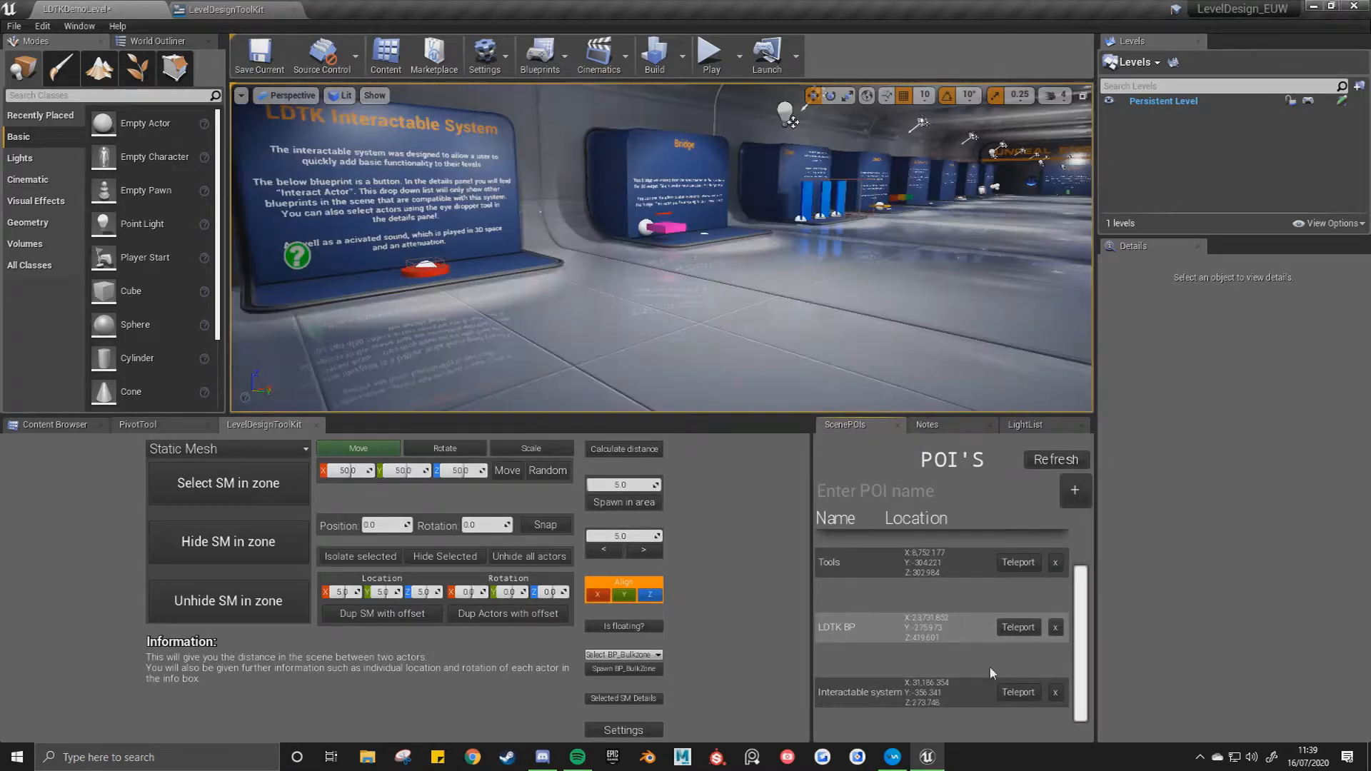
Show the notes and inspect the three door blueprints at the Doors display, ending with BP_KeyDoor selected.
{"action": "left_click", "coordinate": [928, 424]}
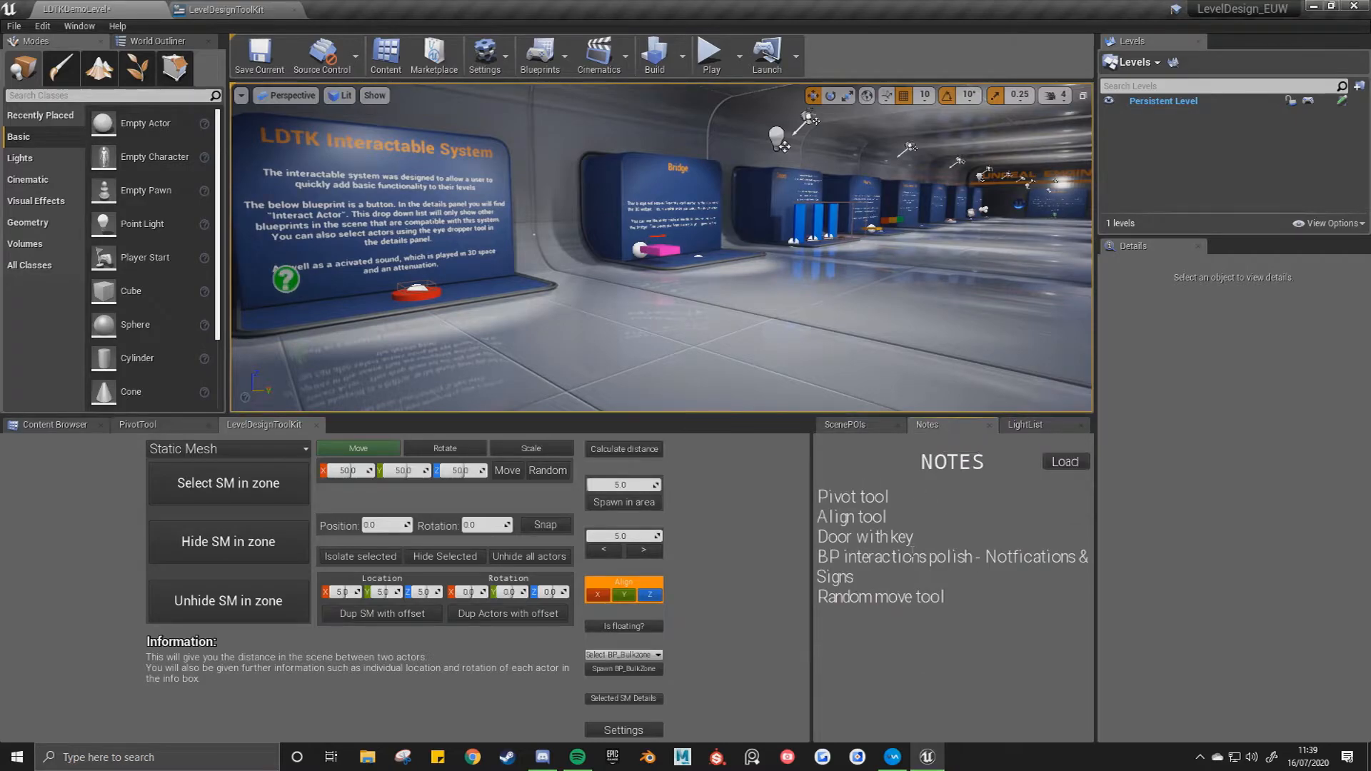
{"action": "right_click_drag", "start_coordinate": [728, 314], "coordinate": [623, 310]}
{"action": "key", "text": "w"}
{"action": "key", "text": "s"}
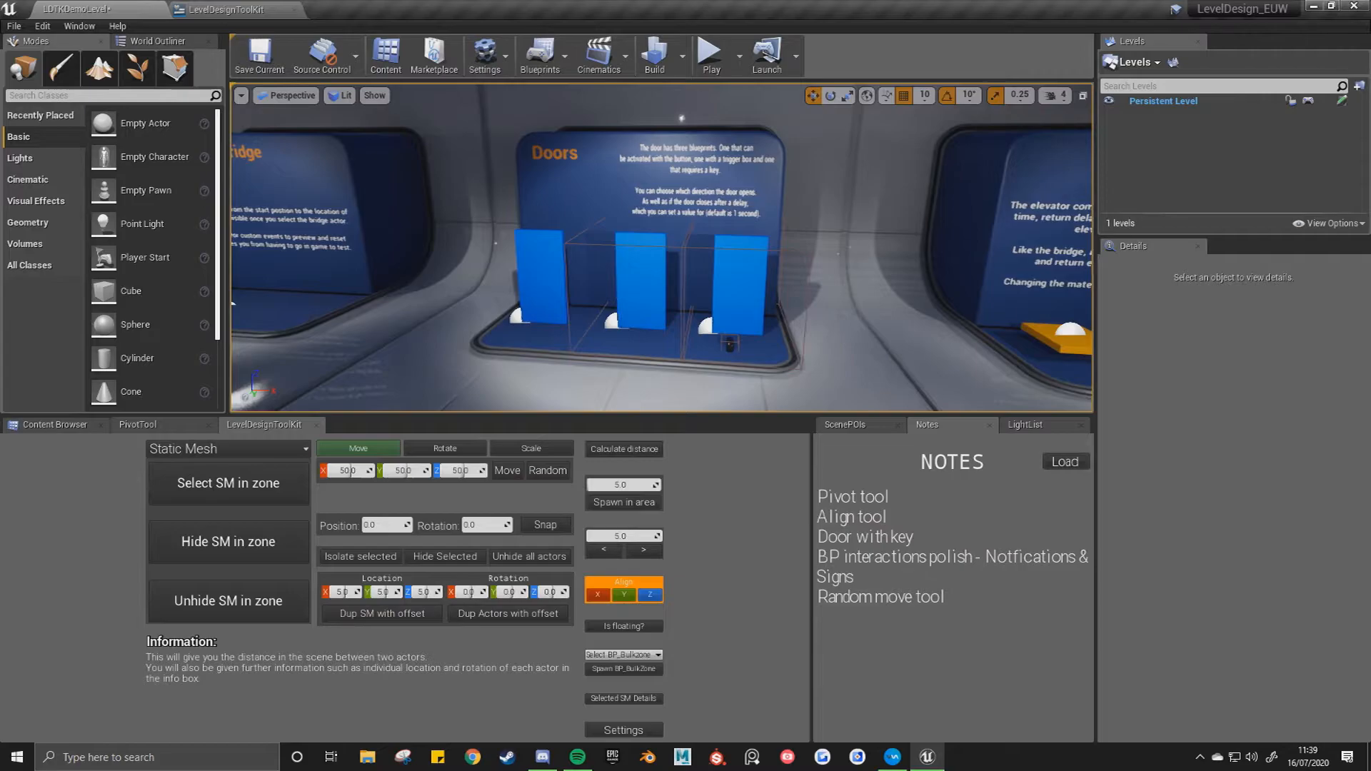
{"action": "left_click", "coordinate": [555, 282]}
{"action": "left_click", "coordinate": [652, 289]}
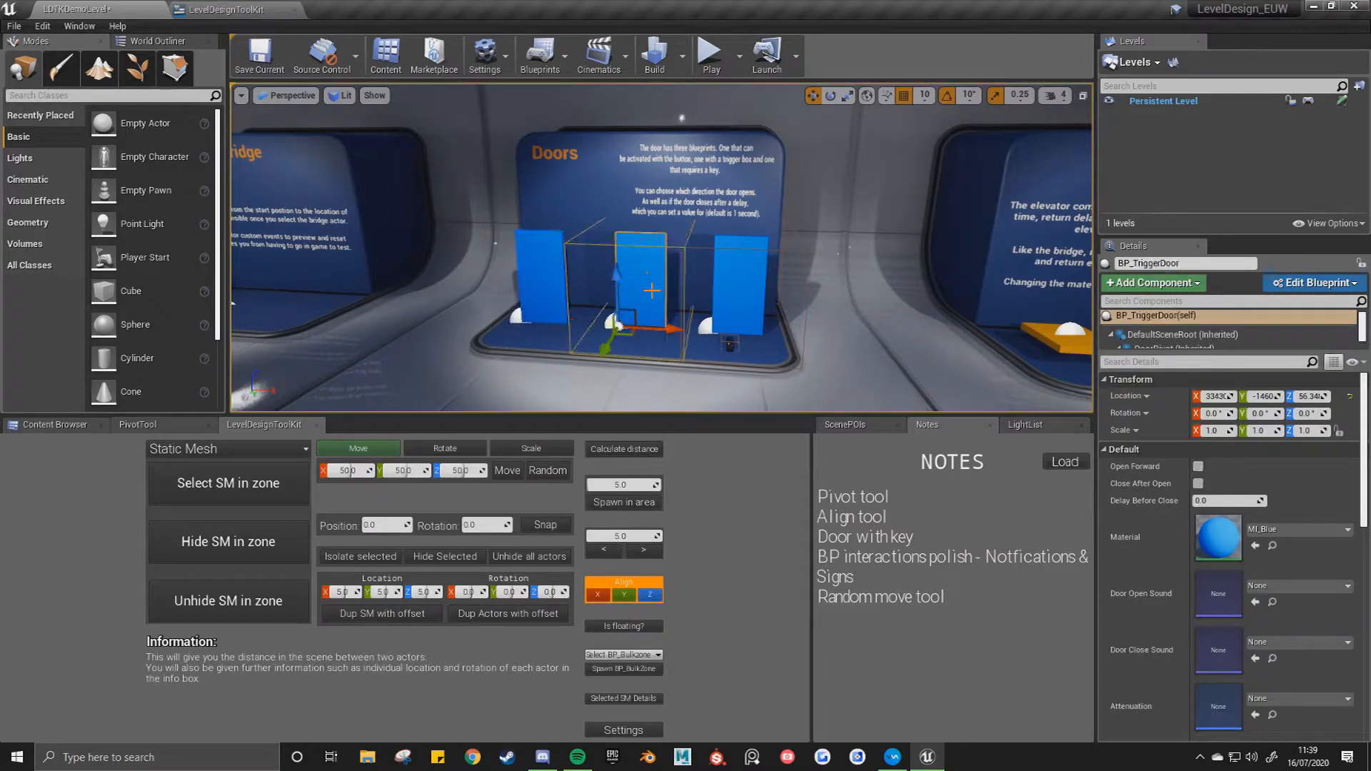
{"action": "right_click_drag", "start_coordinate": [723, 281], "coordinate": [768, 319]}
{"action": "key", "text": "w"}
{"action": "left_click", "coordinate": [720, 277]}
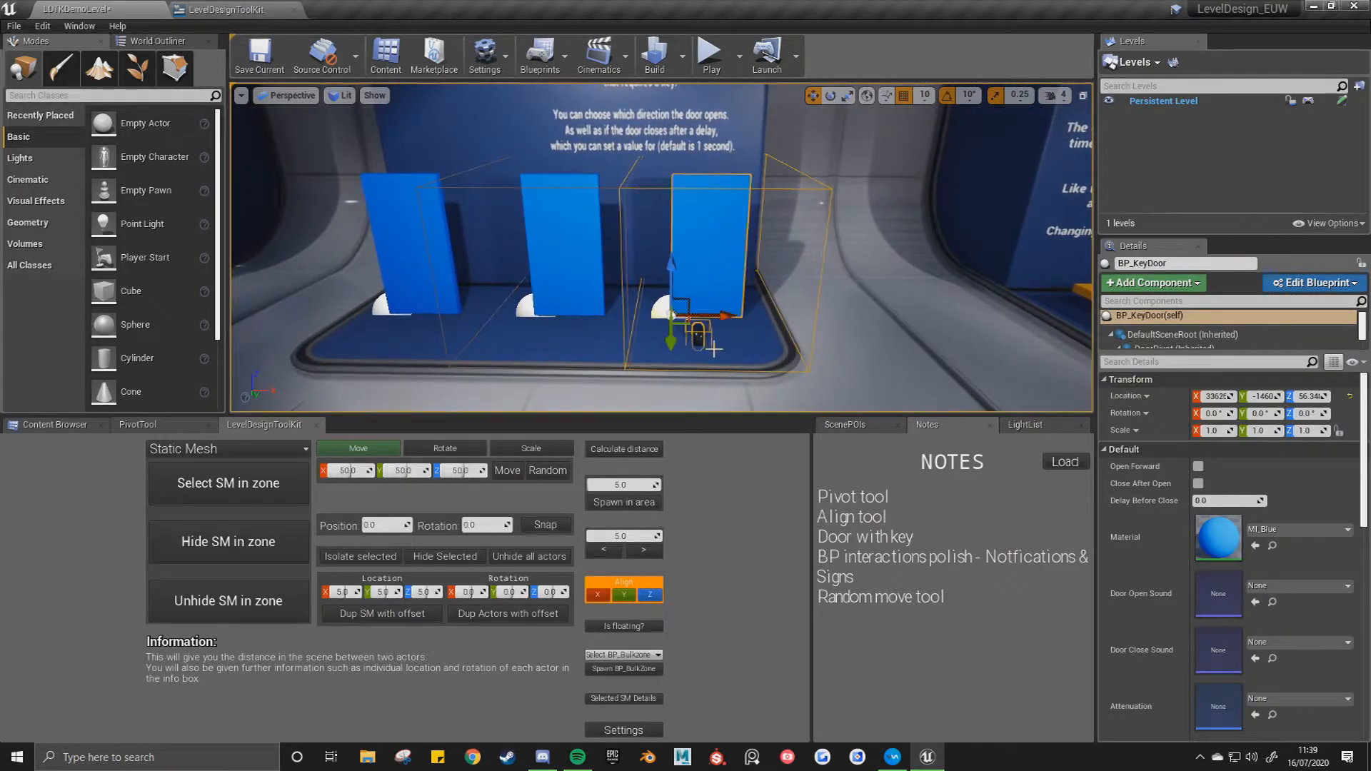
Try moving the Key component of BP_KeyDoor away from the door along the X axis.
{"action": "scroll", "coordinate": [1186, 334], "scroll_direction": "down", "scroll_amount": 2}
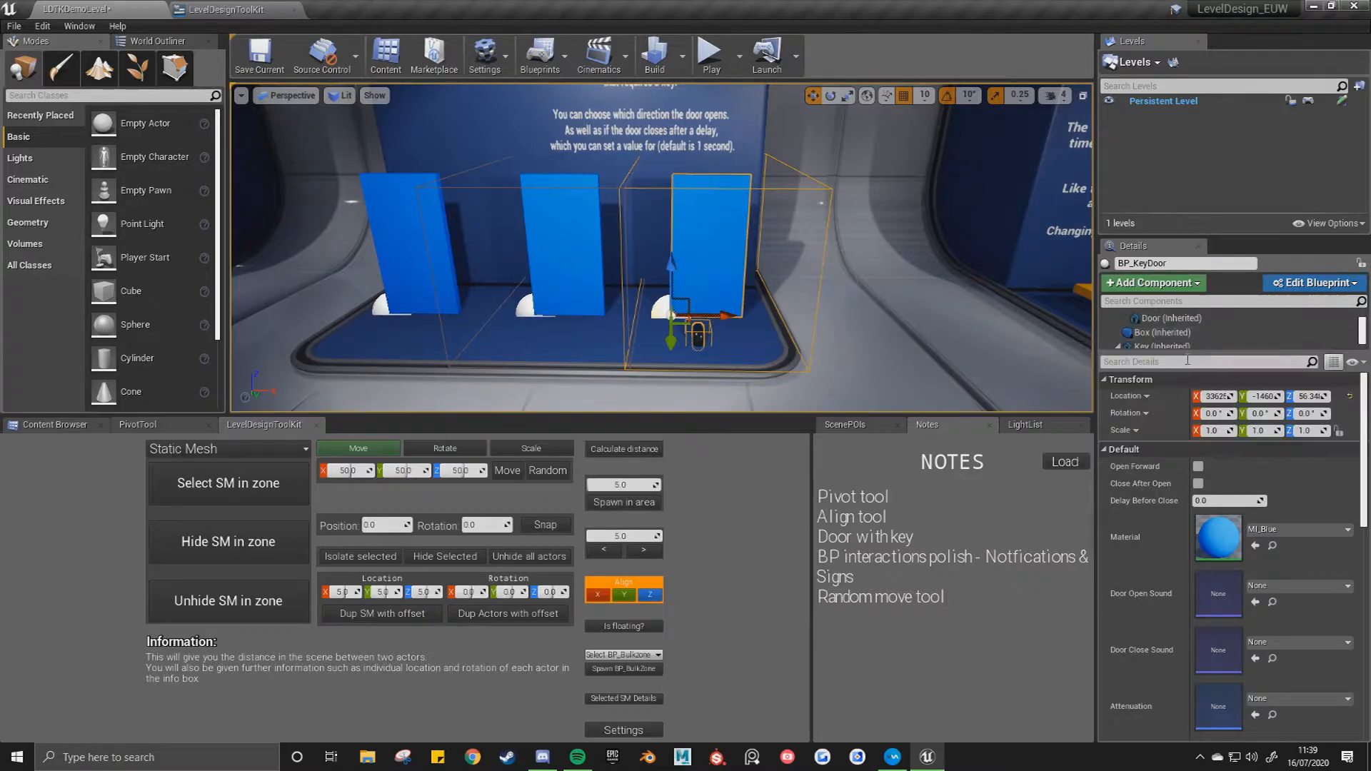
{"action": "left_click_drag", "start_coordinate": [1183, 355], "coordinate": [1183, 396]}
{"action": "left_click", "coordinate": [1161, 367]}
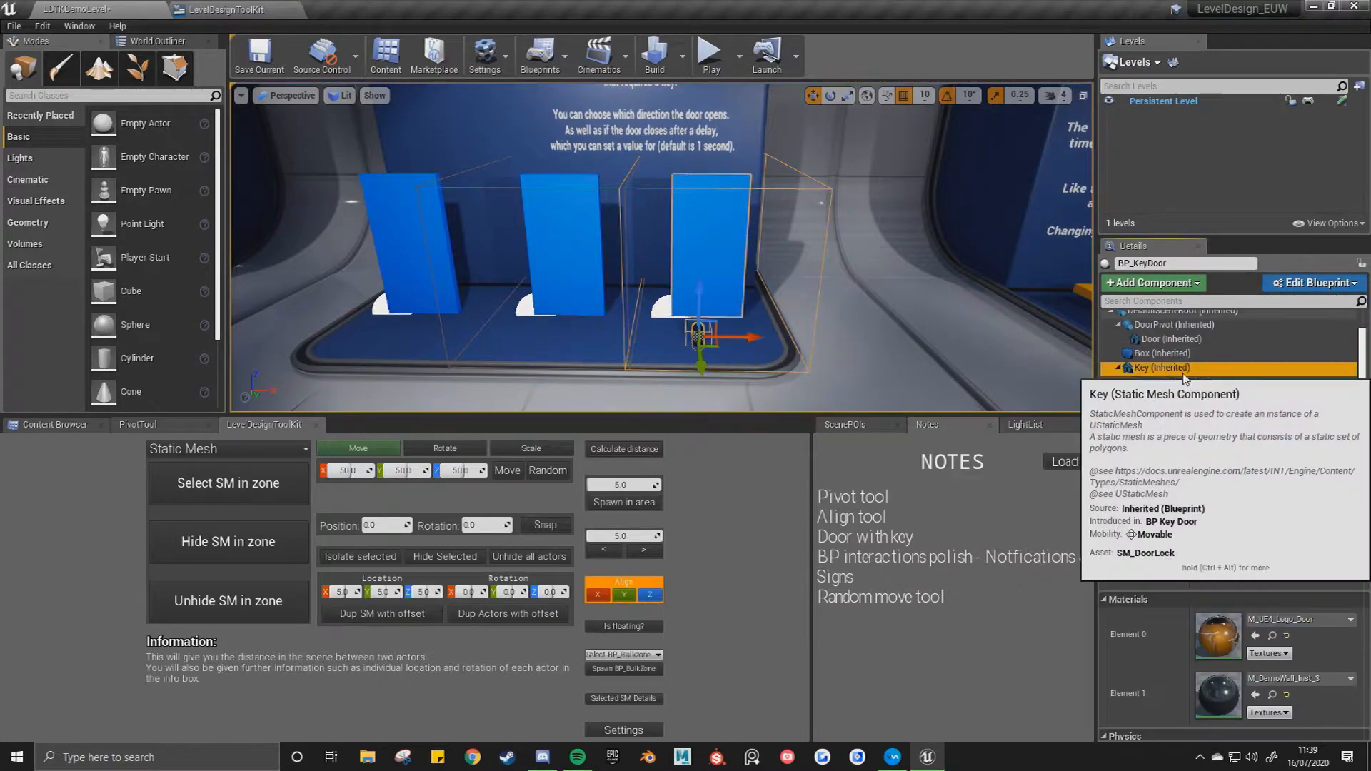
{"action": "left_click_drag", "start_coordinate": [714, 345], "coordinate": [971, 350]}
Select the BP_Button at the Interactable System display and add three elements to its Interact Actor array.
{"action": "right_click_drag", "start_coordinate": [992, 362], "coordinate": [778, 360]}
{"action": "key", "text": "s"}
{"action": "key", "text": "w"}
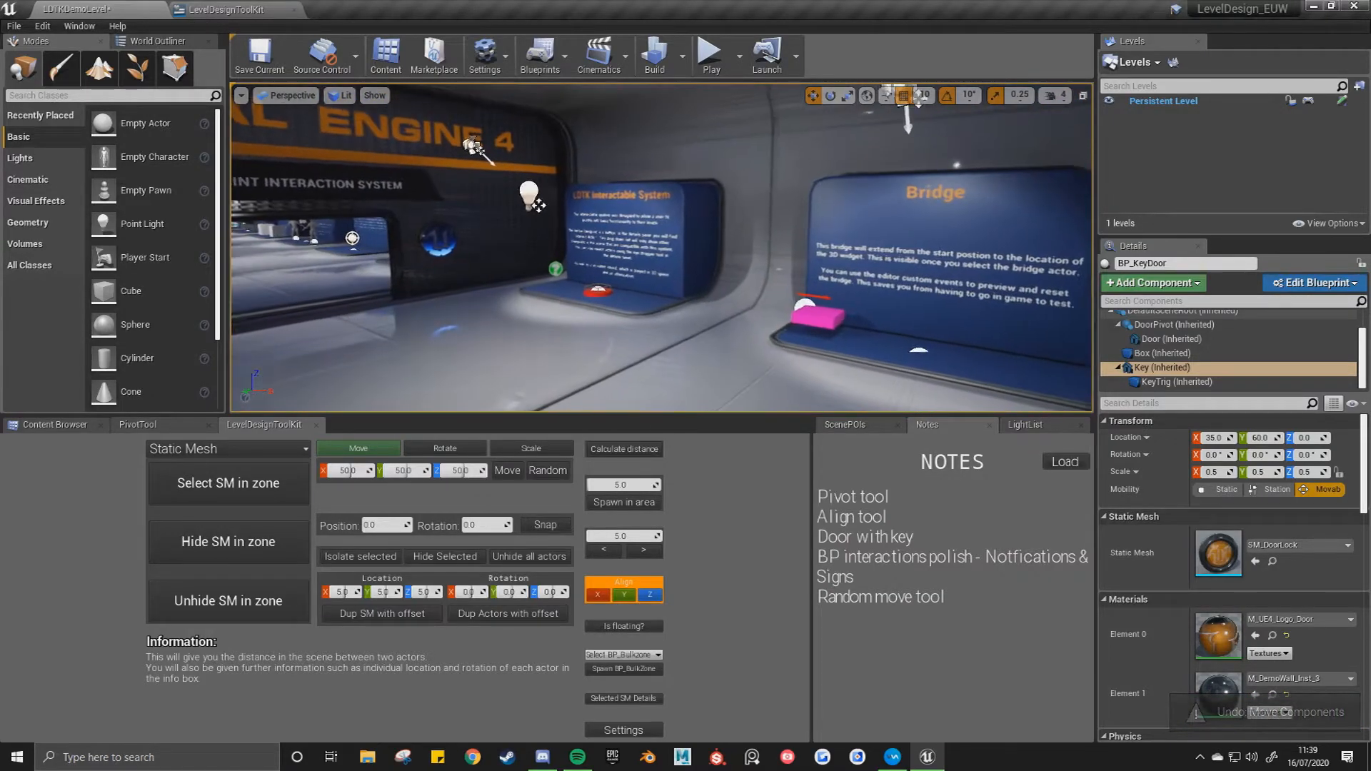
{"action": "left_click", "coordinate": [599, 290]}
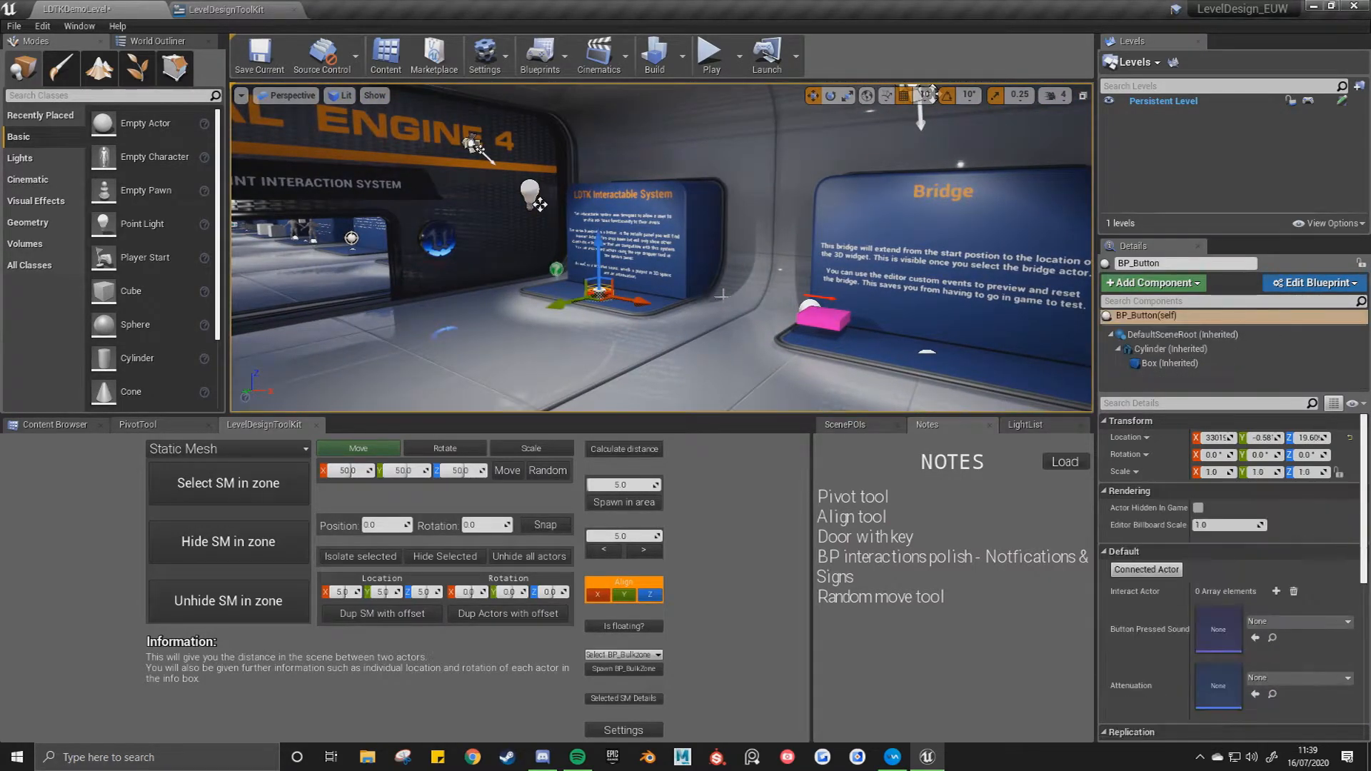
{"action": "right_click_drag", "start_coordinate": [680, 264], "coordinate": [746, 271]}
{"action": "key", "text": "w"}
{"action": "left_click", "coordinate": [1275, 592]}
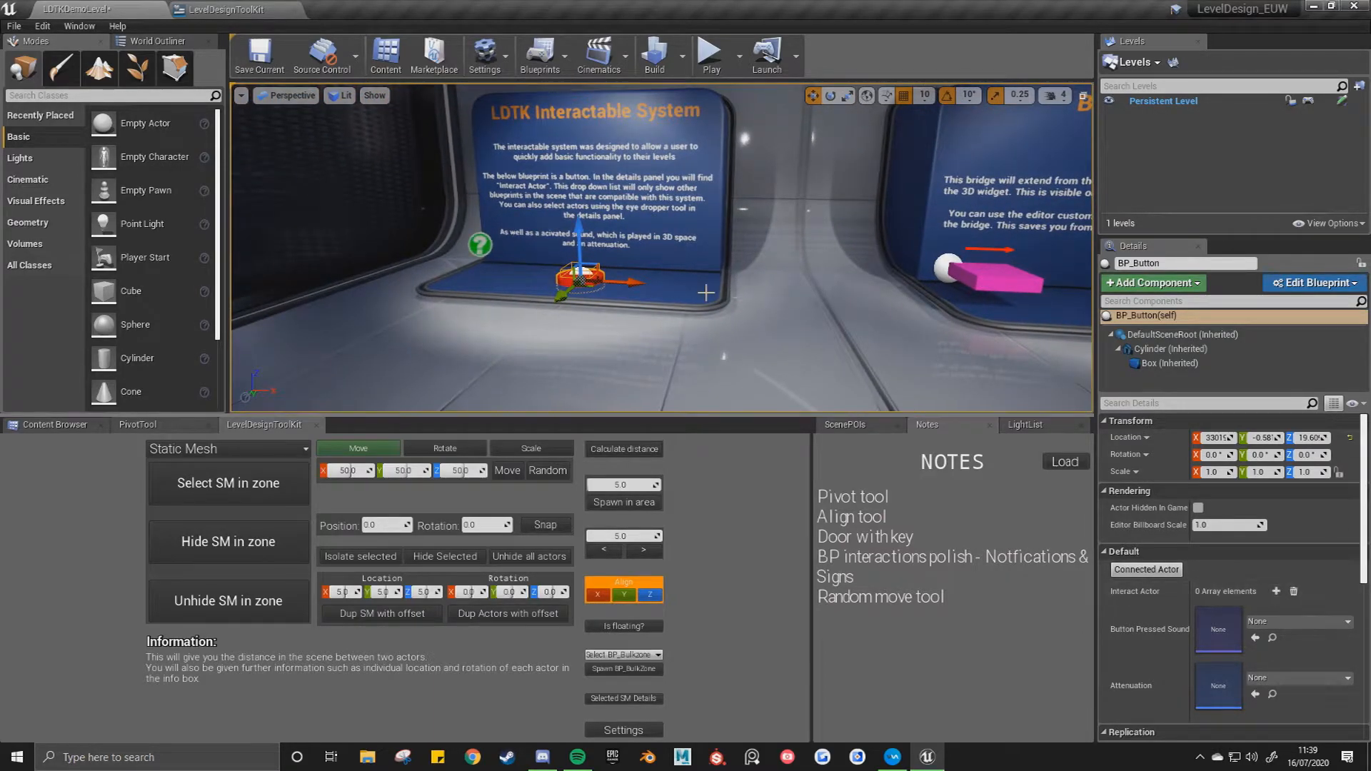
{"action": "left_click", "coordinate": [1276, 591]}
{"action": "left_click", "coordinate": [1276, 591]}
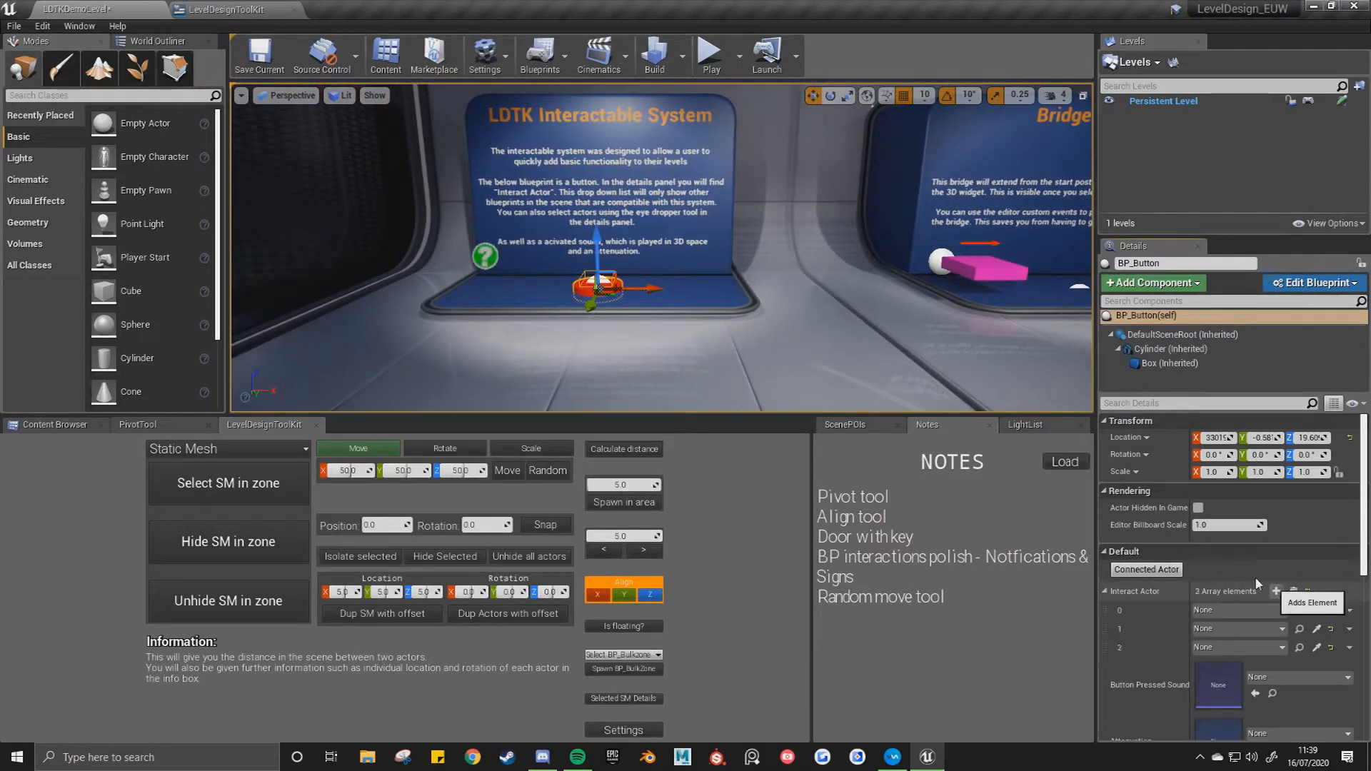
Pick the pink bridge as Interact Actor element 0 and the yellow elevator as element 1.
{"action": "left_click", "coordinate": [995, 270]}
{"action": "right_click_drag", "start_coordinate": [828, 151], "coordinate": [870, 141]}
{"action": "key", "text": "d"}
{"action": "right_click_drag", "start_coordinate": [995, 270], "coordinate": [1003, 270]}
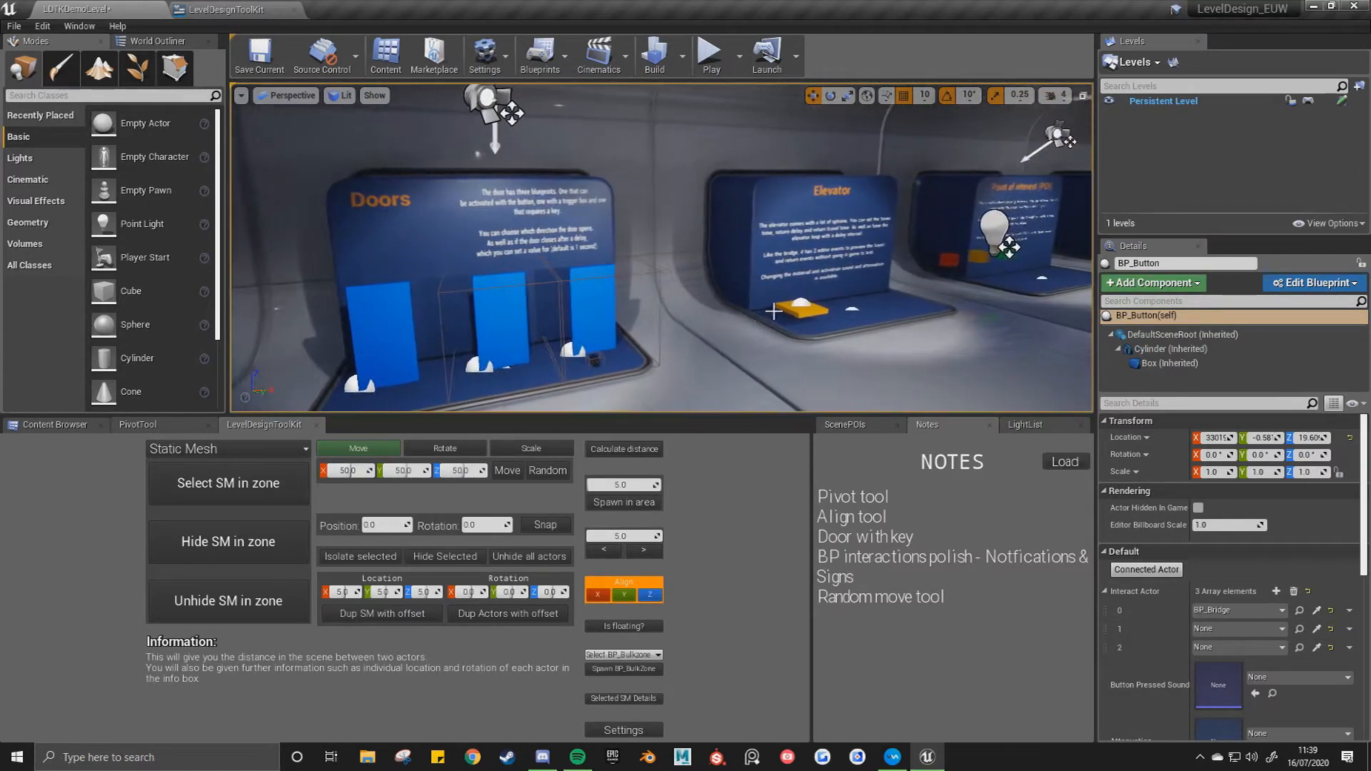
{"action": "left_click", "coordinate": [1317, 629]}
{"action": "left_click", "coordinate": [803, 300]}
Pick the notification actor for Interact Actor element 2, and select and frame BP_Notification at the Notification display.
{"action": "key", "text": "d"}
{"action": "right_click_drag", "start_coordinate": [803, 300], "coordinate": [849, 300]}
{"action": "key", "text": "w"}
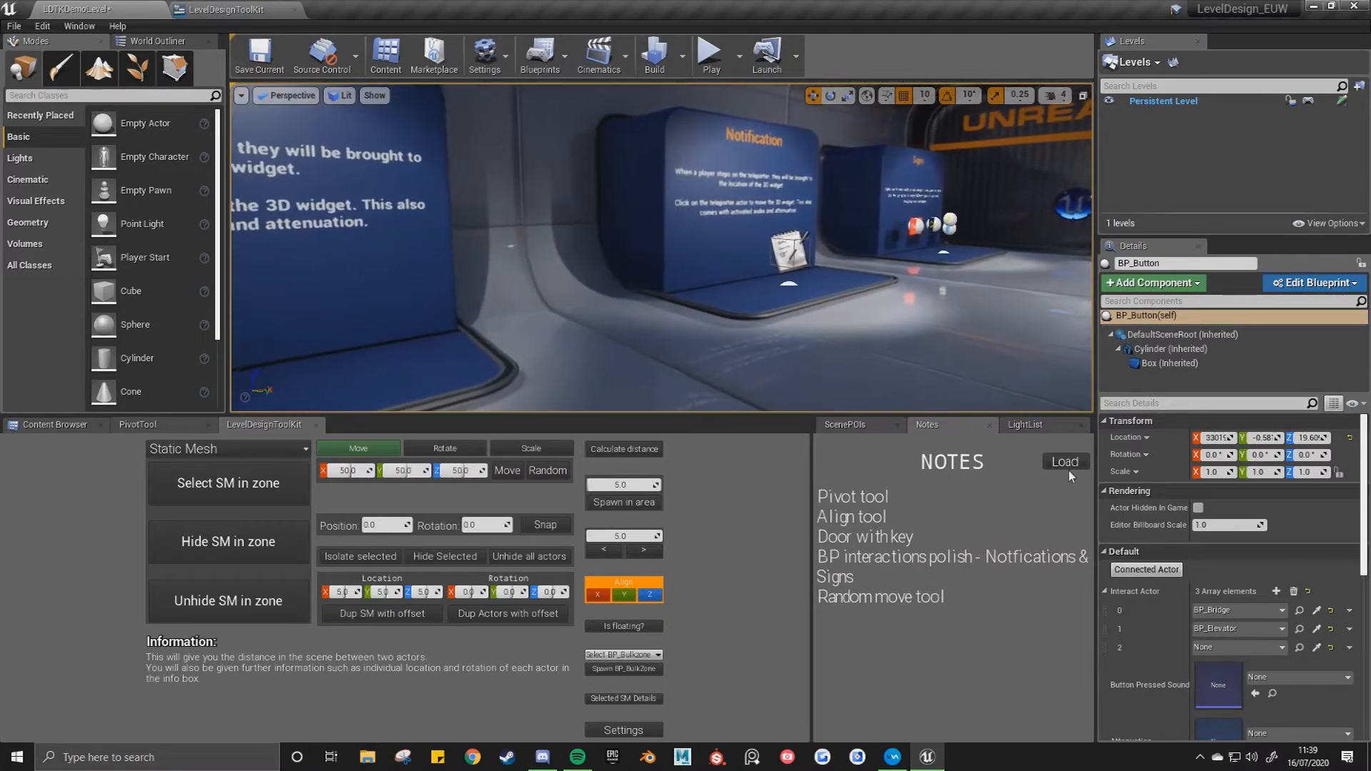
{"action": "left_click", "coordinate": [1316, 647]}
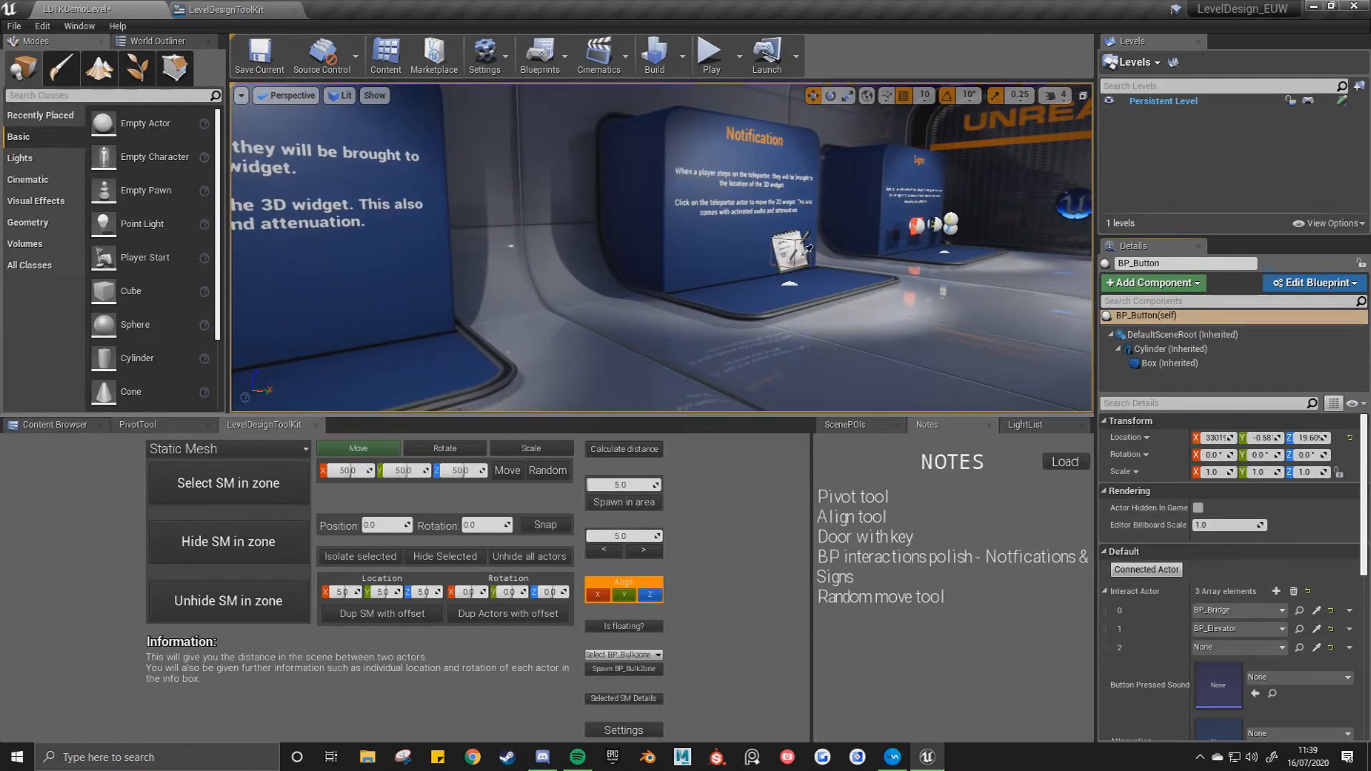
{"action": "left_click", "coordinate": [765, 242]}
{"action": "key", "text": "f"}
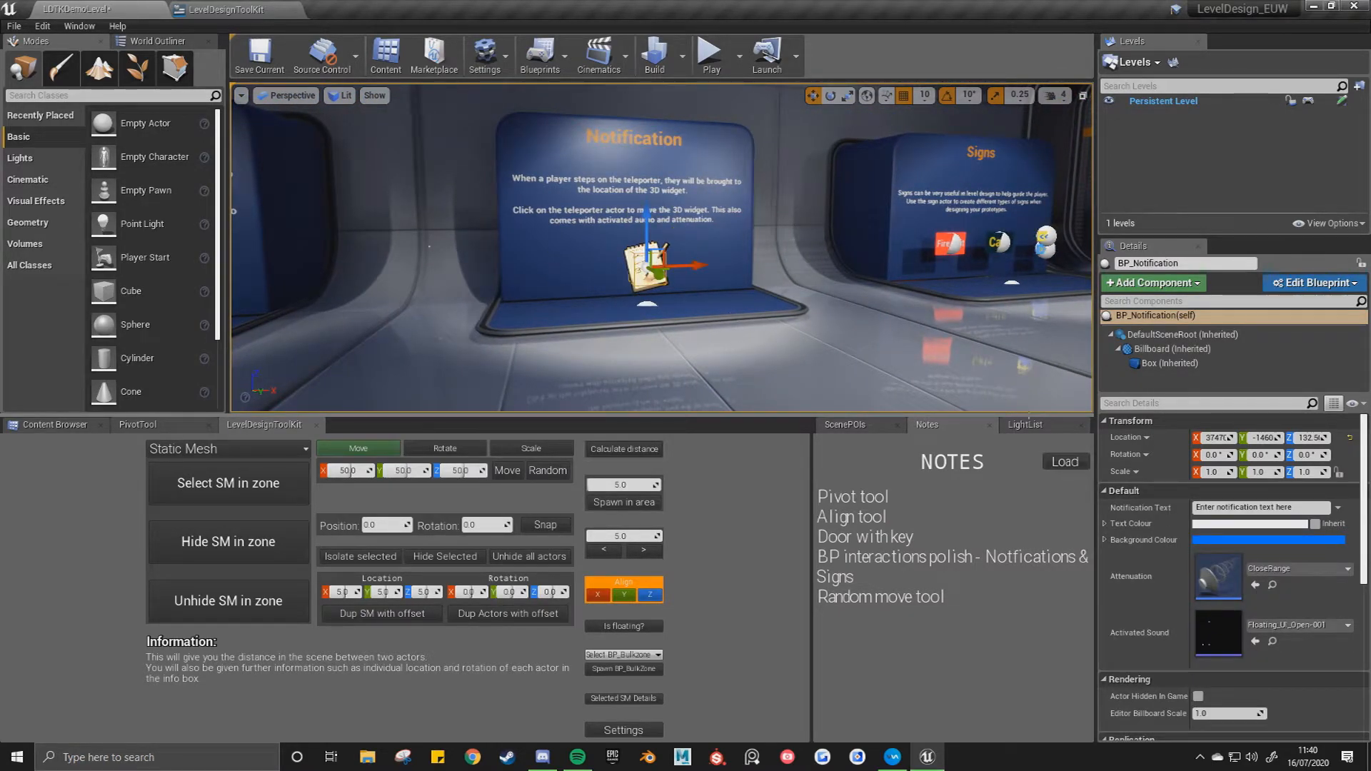
Try editing the Notification Text of BP_Notification and delete the stray input.
{"action": "left_click", "coordinate": [1261, 507]}
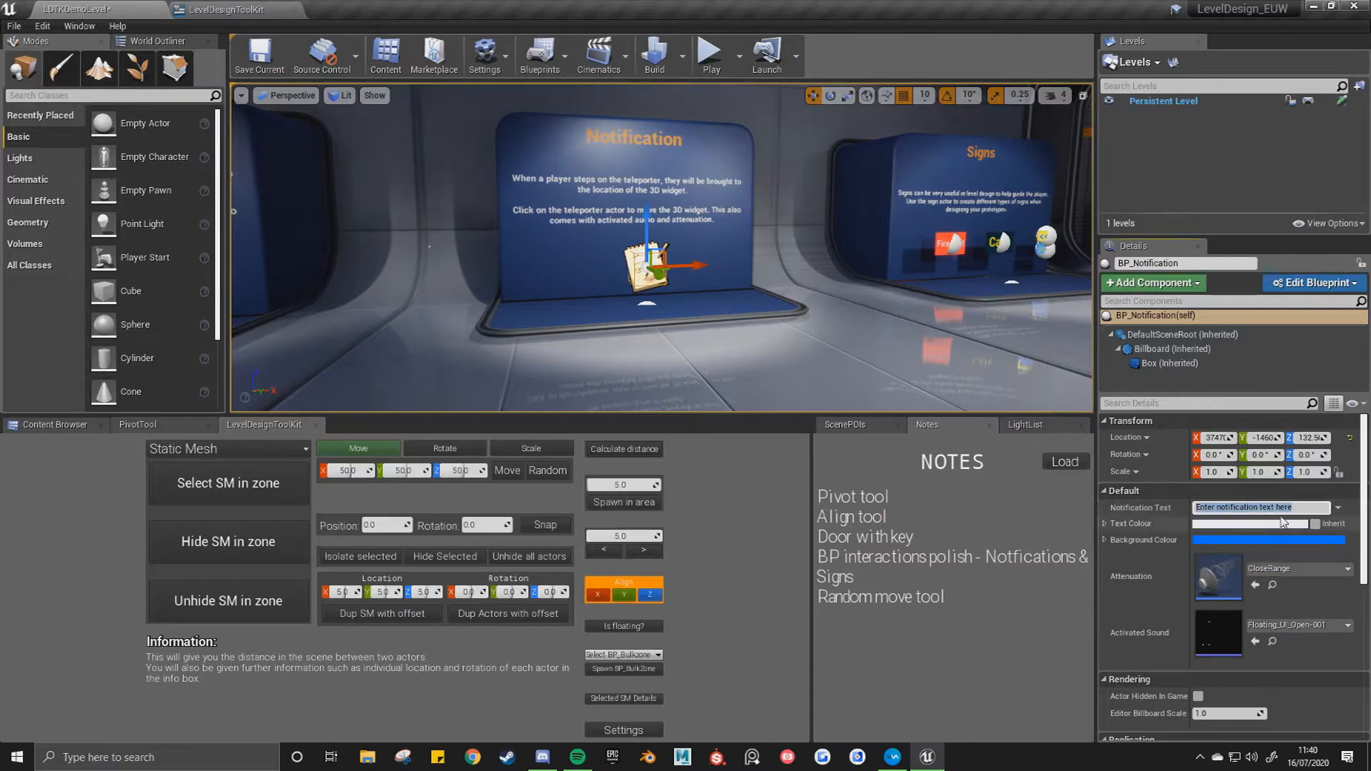
{"action": "left_click", "coordinate": [1303, 507]}
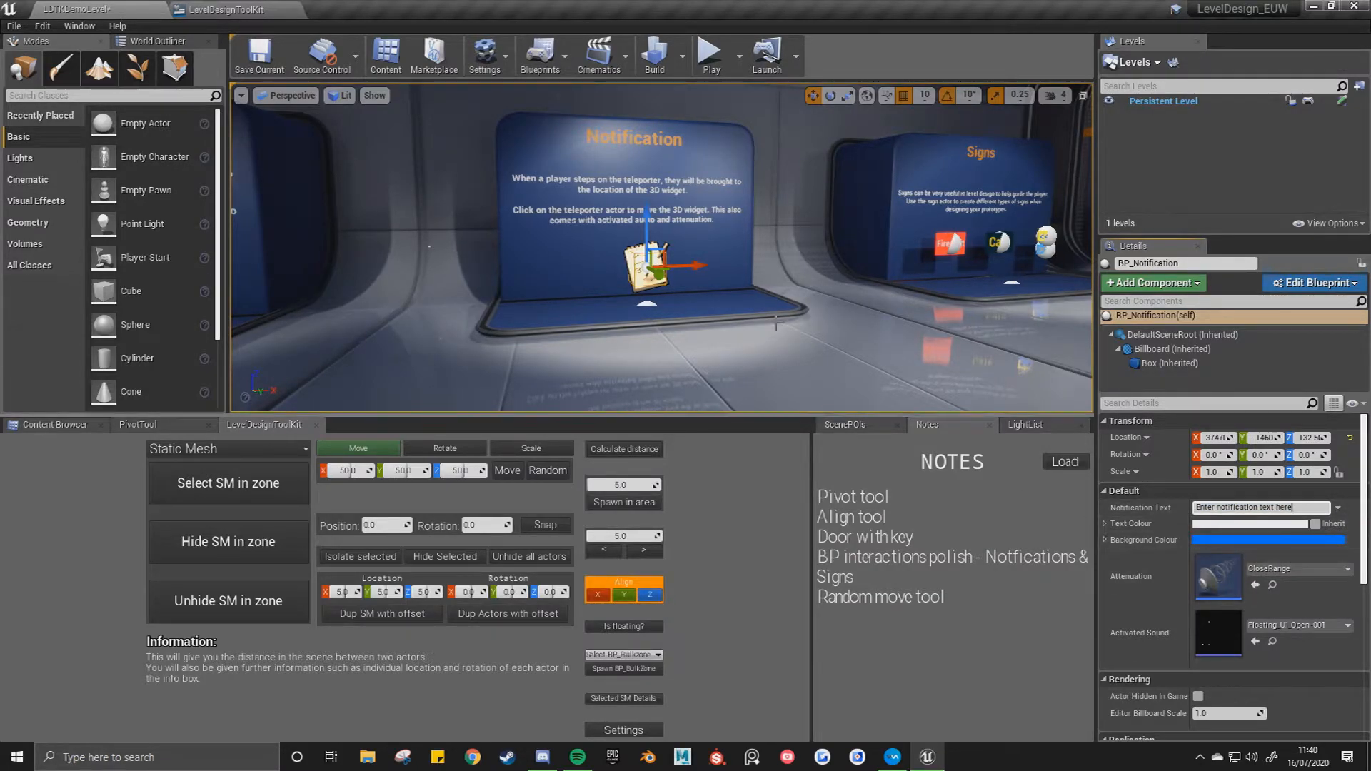
{"action": "type", "text": "w"}
{"action": "right_click_drag", "start_coordinate": [856, 300], "coordinate": [828, 283]}
{"action": "right_click_drag", "start_coordinate": [649, 254], "coordinate": [646, 253]}
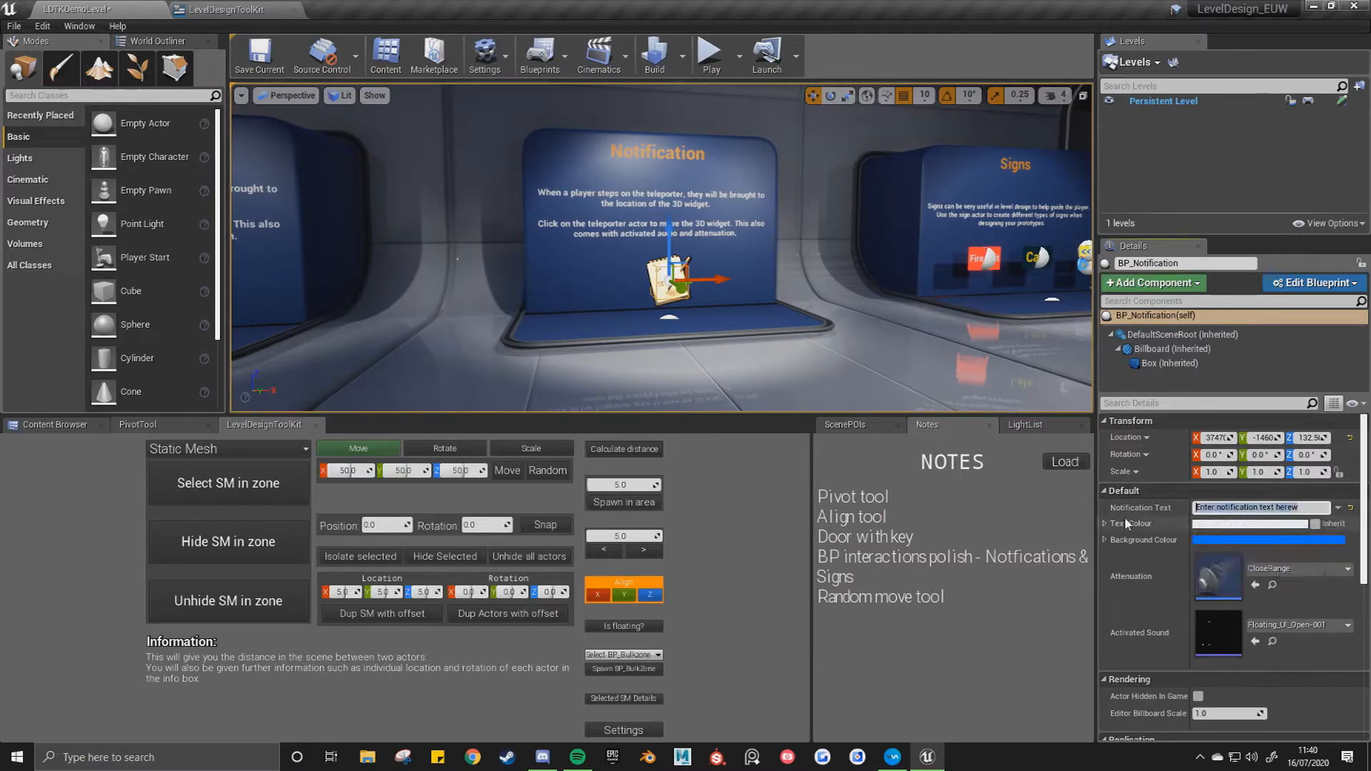
{"action": "key", "text": "BackSpace"}
Select the red Fire exit sign at the Signs display, change its text to "Text" and raise the text size to about 33.55.
{"action": "right_click_drag", "start_coordinate": [653, 232], "coordinate": [607, 292]}
{"action": "key", "text": "d"}
{"action": "left_click", "coordinate": [601, 304]}
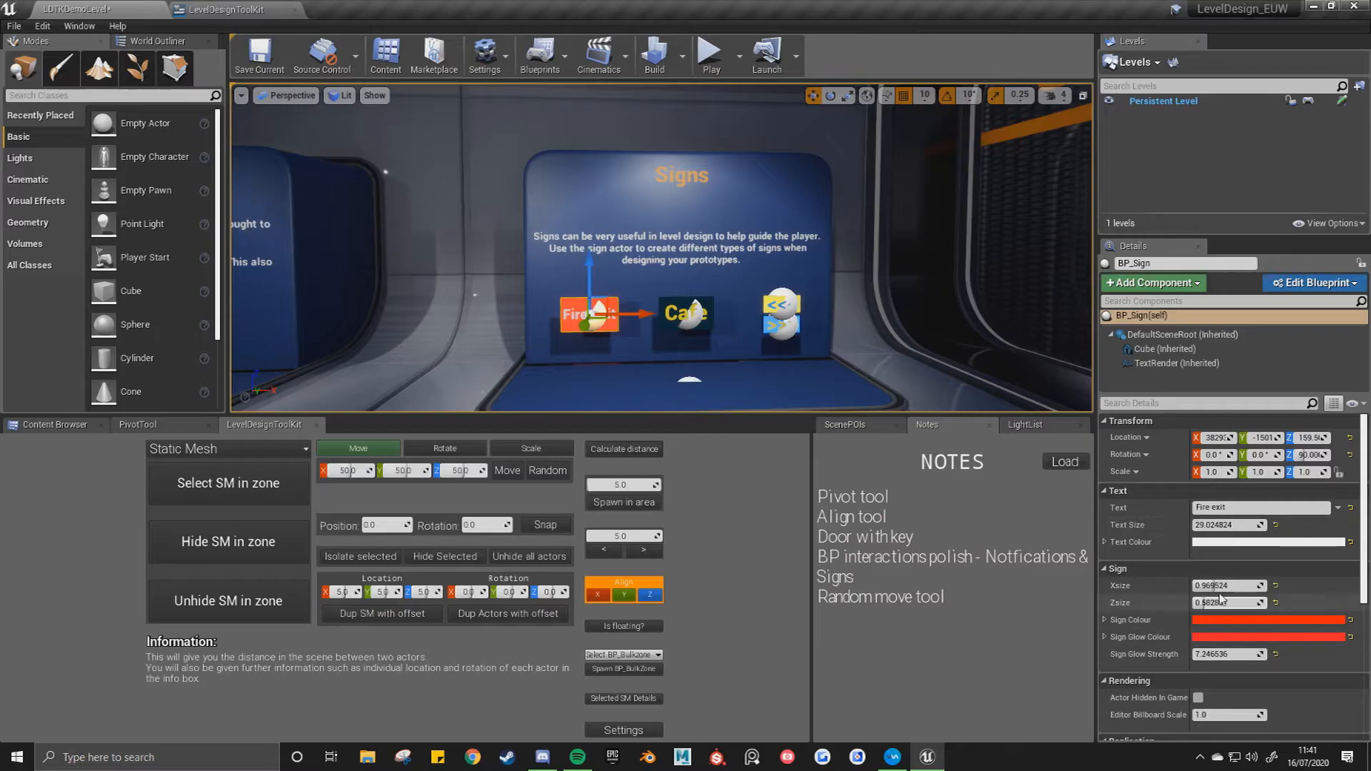
{"action": "left_click", "coordinate": [1254, 508]}
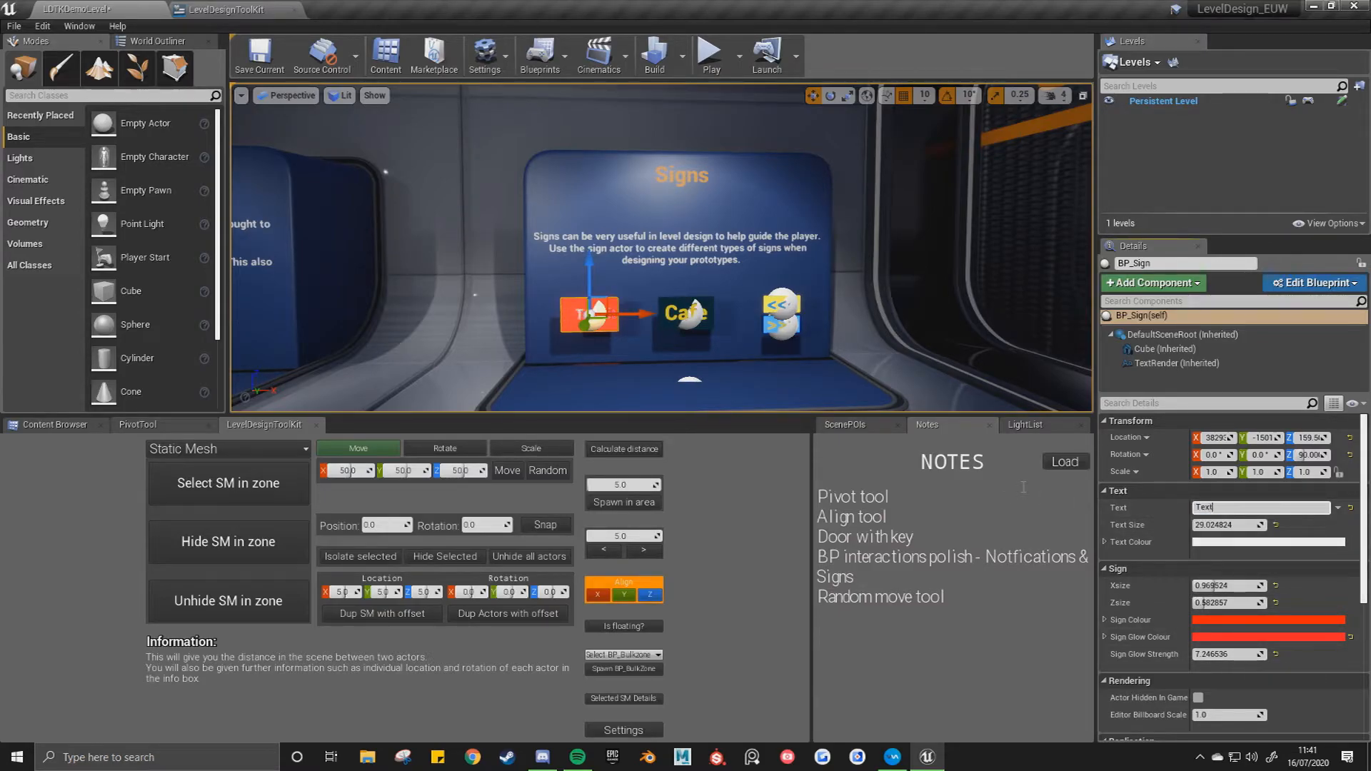
{"action": "key", "text": "Return"}
{"action": "left_click_drag", "start_coordinate": [1222, 526], "coordinate": [1246, 526]}
Try an Xsize of 3.0 and Zsizes of 3.0 and 50.0 on the red sign, and undo the last Zsize edit.
{"action": "left_click_drag", "start_coordinate": [1209, 585], "coordinate": [1266, 603]}
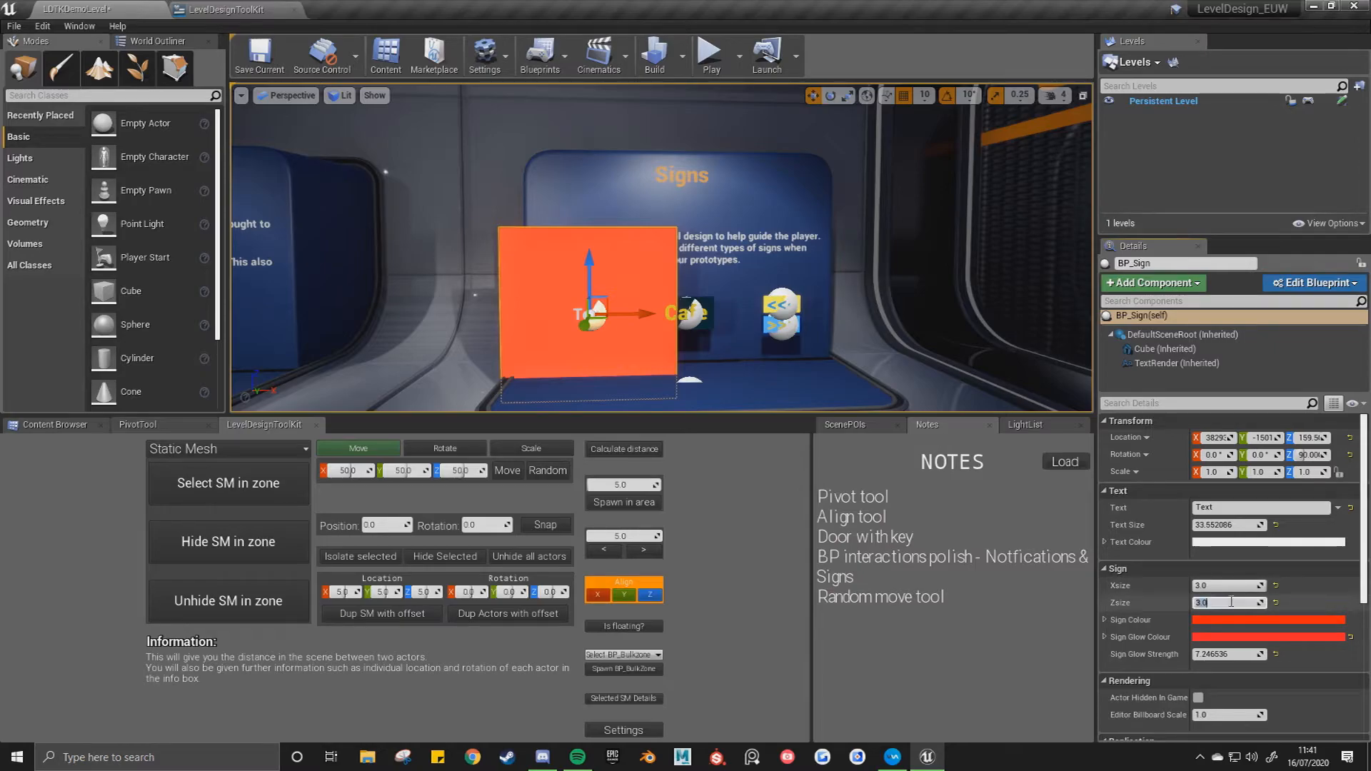
{"action": "key", "text": "Return"}
{"action": "right_click_drag", "start_coordinate": [785, 286], "coordinate": [750, 128]}
{"action": "key", "text": "f"}
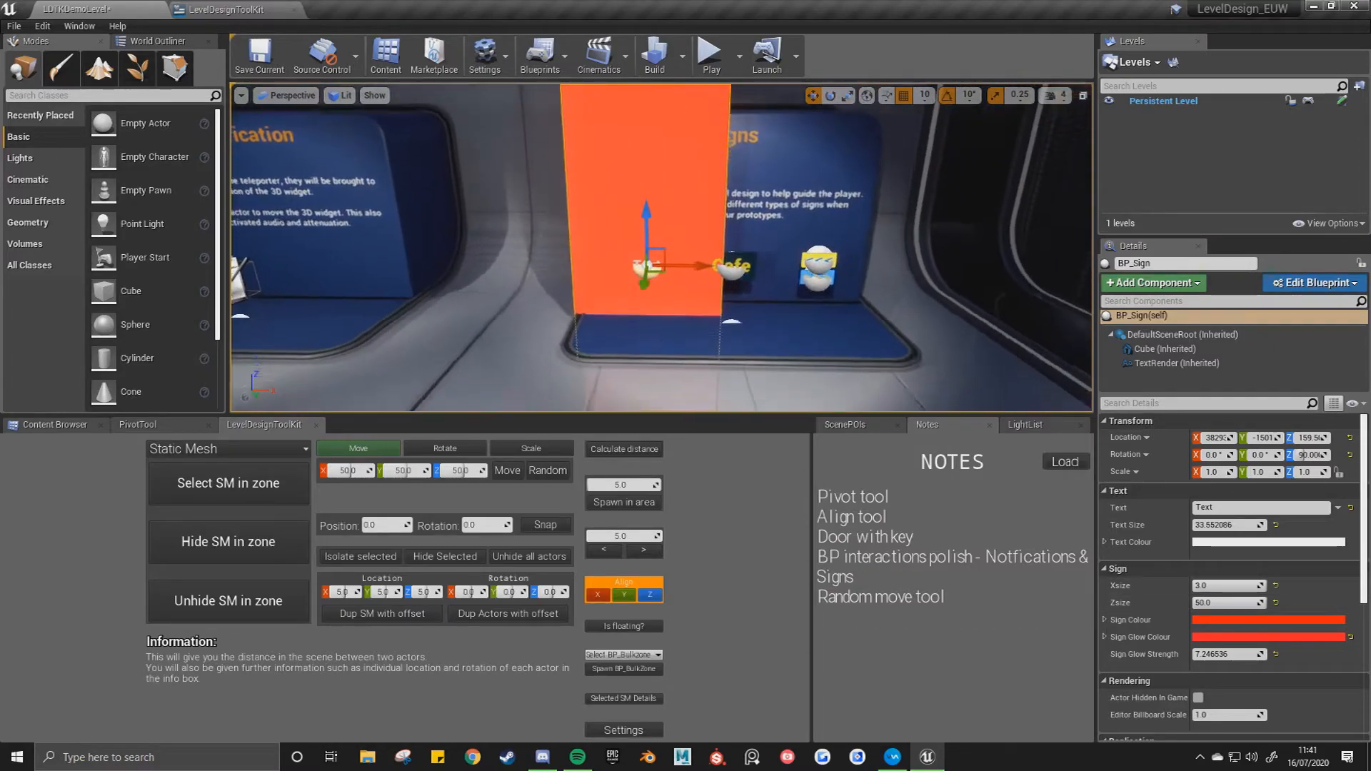
{"action": "key", "text": "ctrl+z"}
{"action": "right_click_drag", "start_coordinate": [714, 240], "coordinate": [698, 259]}
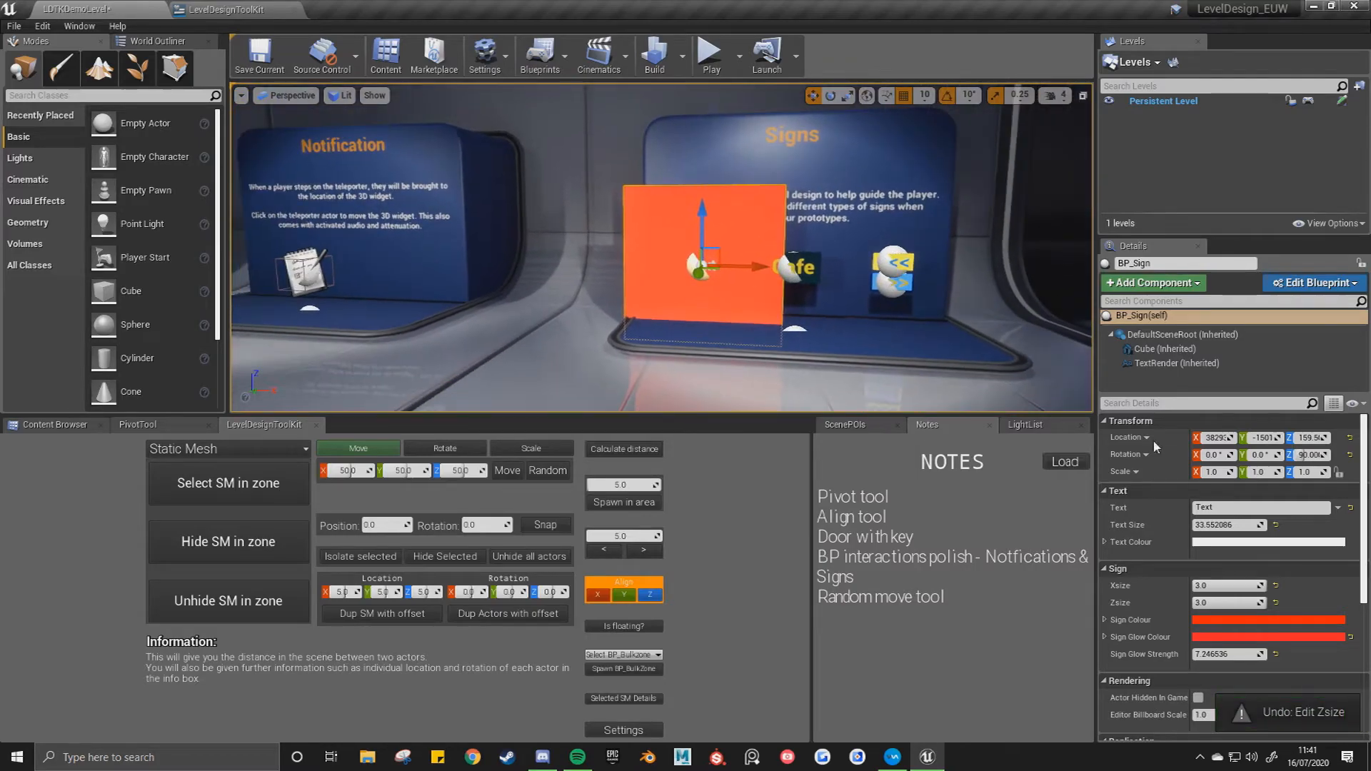
Reset the red sign's Xsize and Zsize to their defaults, try 3.0 for both, and reset both again.
{"action": "left_click", "coordinate": [1275, 603]}
{"action": "left_click", "coordinate": [1276, 586]}
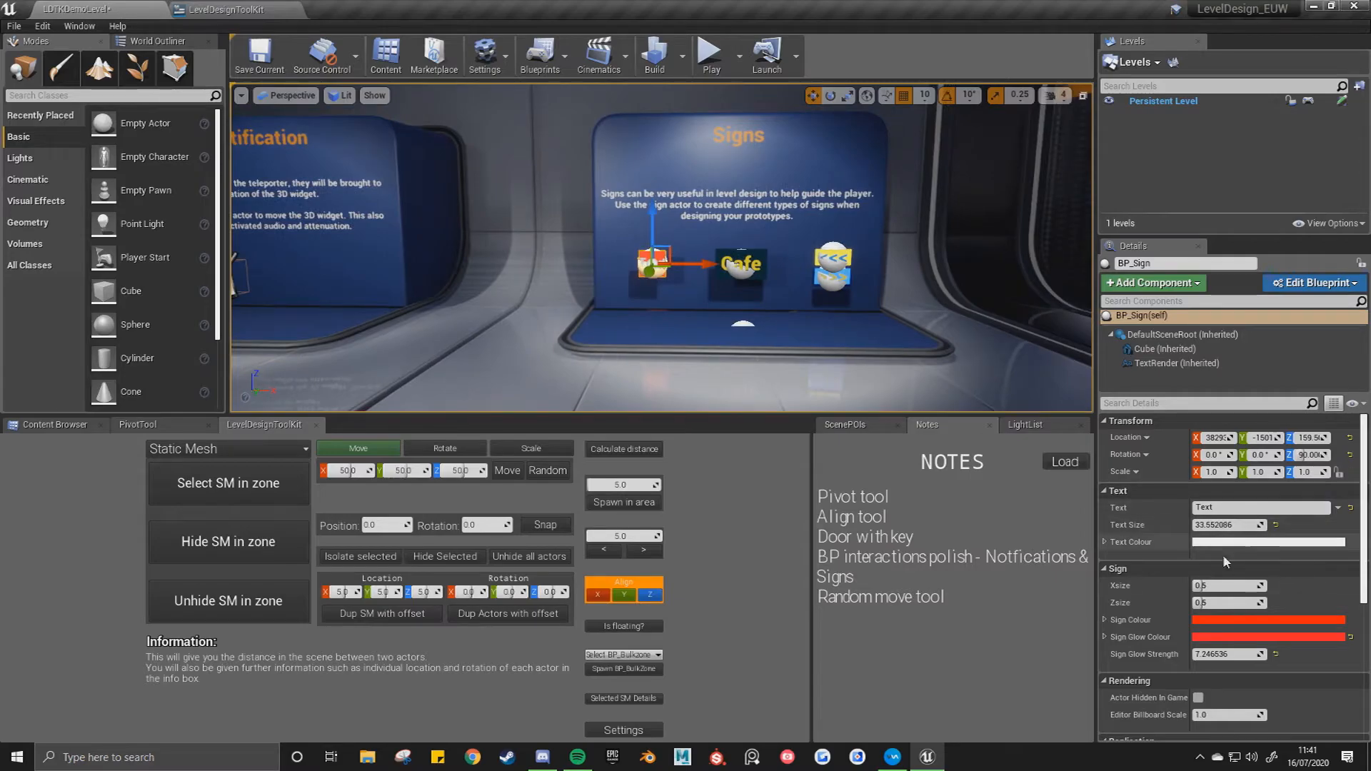
{"action": "left_click_drag", "start_coordinate": [1206, 586], "coordinate": [1262, 604]}
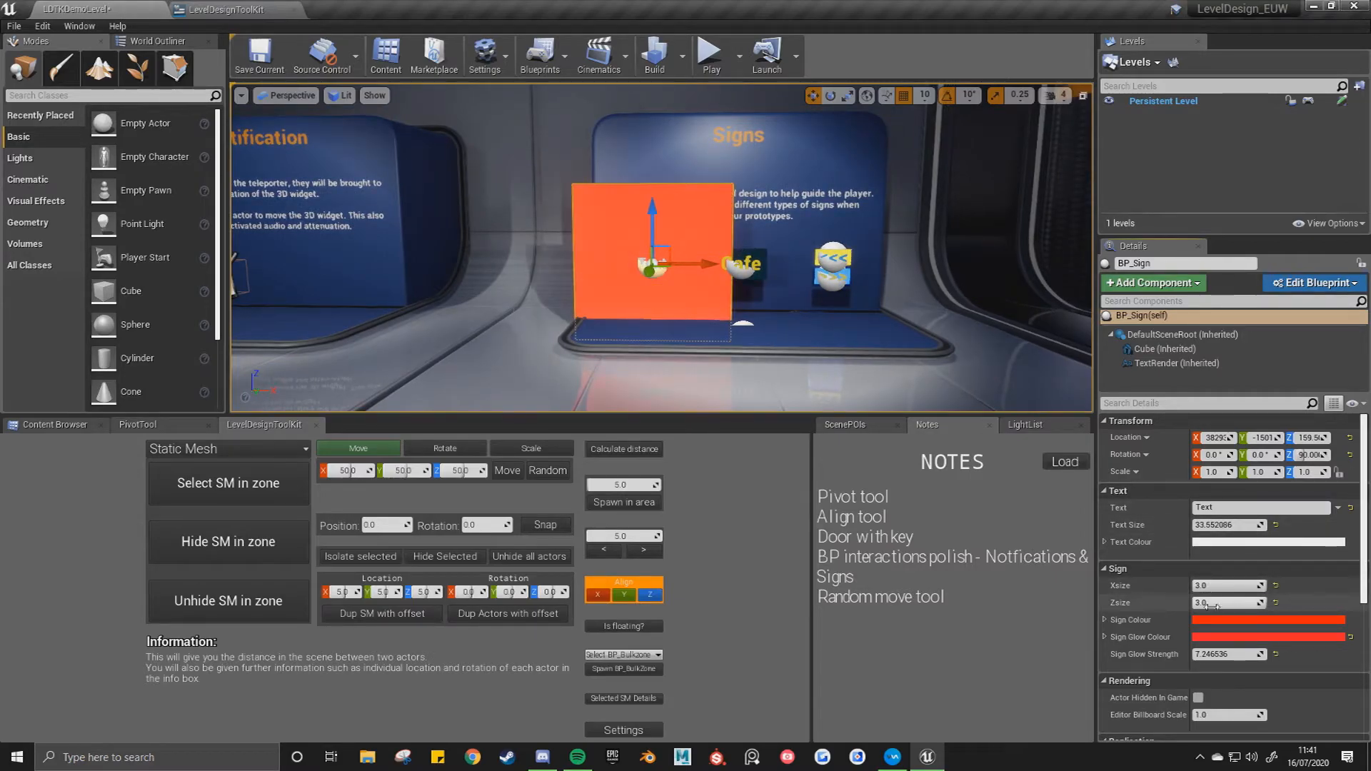
{"action": "left_click", "coordinate": [1275, 604]}
{"action": "left_click", "coordinate": [1276, 586]}
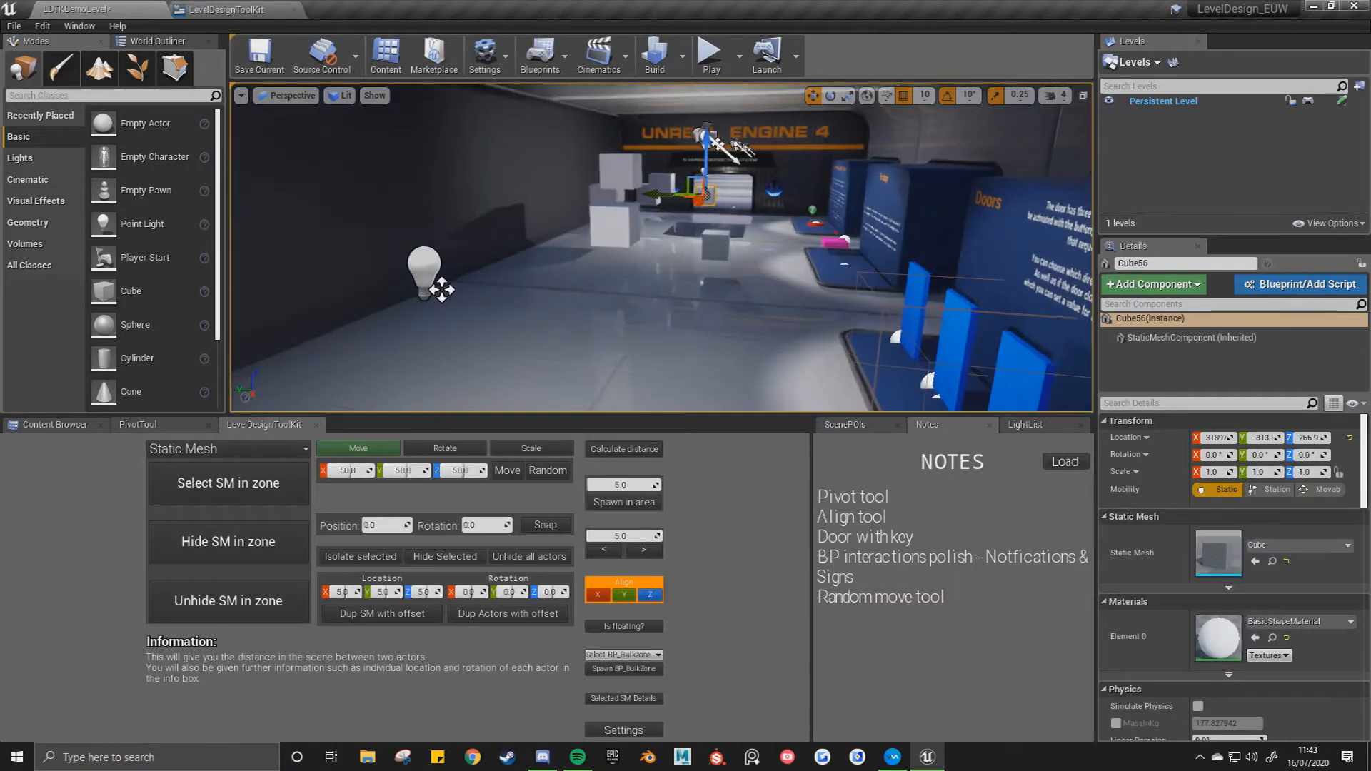
Select all seven floating cubes in the hall together, adding each one to the already selected cube.
{"action": "key", "text": "d"}
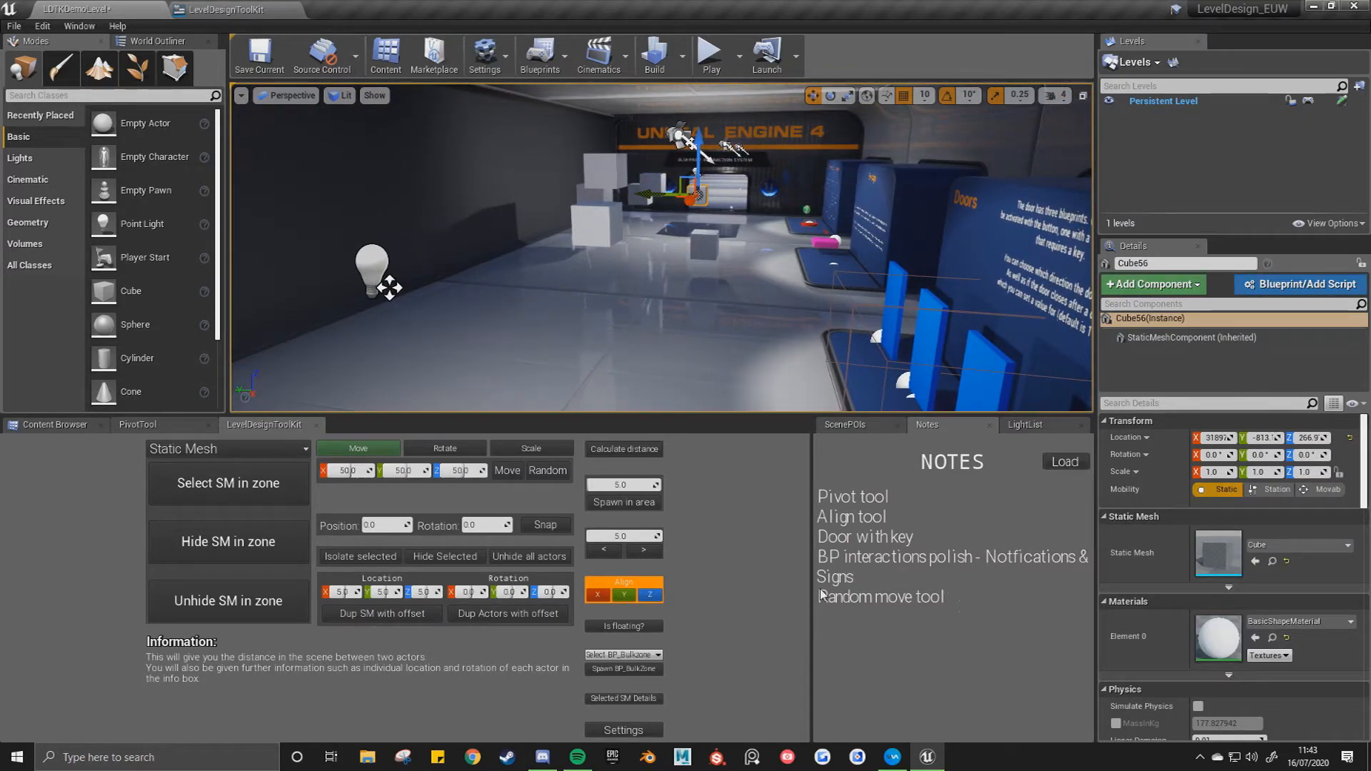
{"action": "key", "text": "e"}
{"action": "right_click_drag", "start_coordinate": [643, 285], "coordinate": [643, 298]}
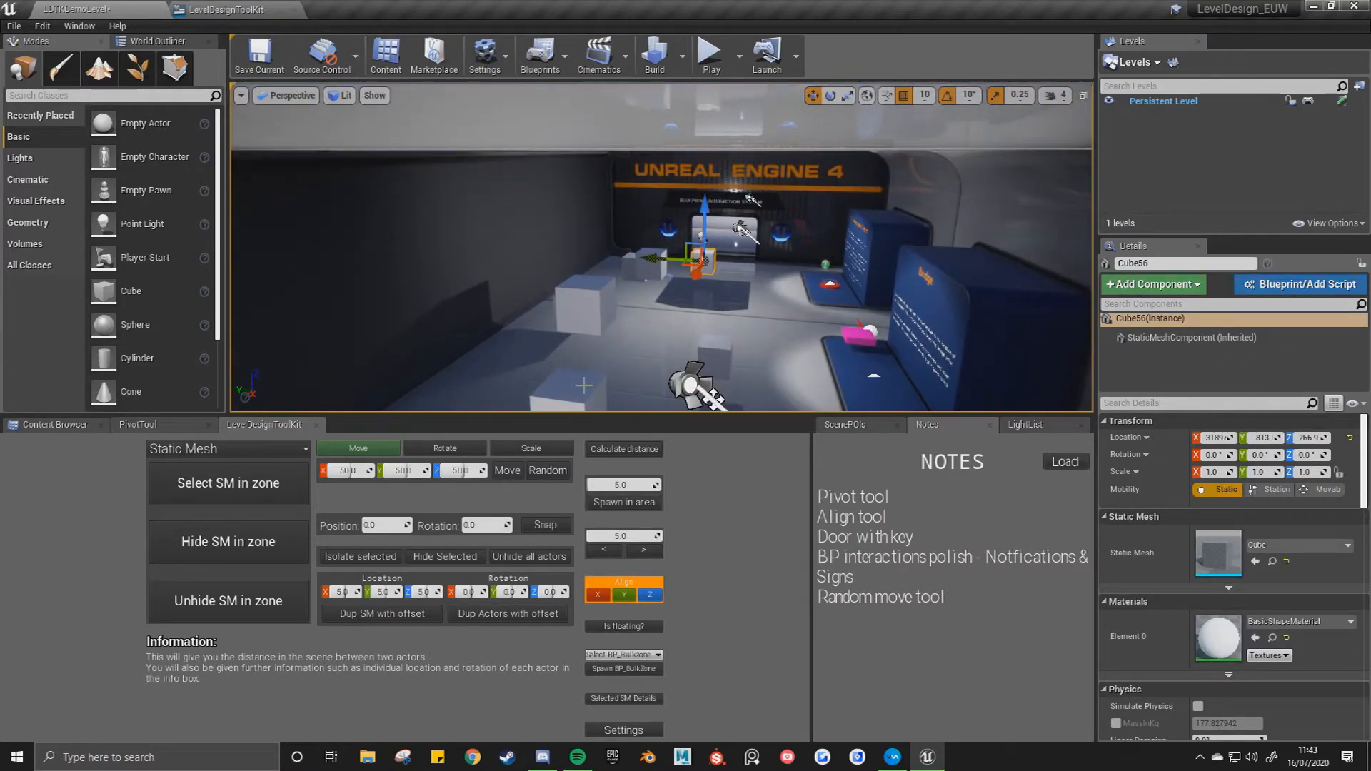
{"action": "left_click", "coordinate": [632, 269], "text": "ctrl"}
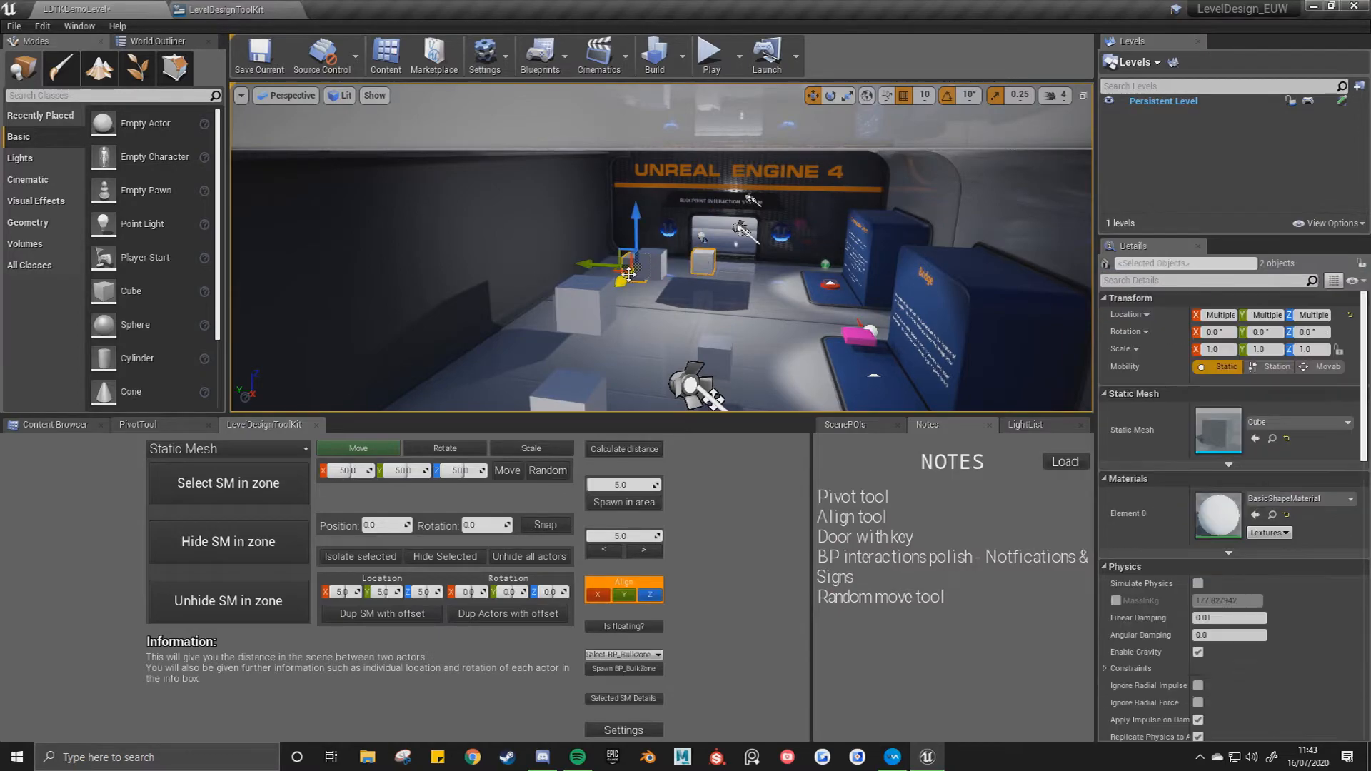
{"action": "left_click", "coordinate": [589, 308], "text": "ctrl"}
{"action": "left_click", "coordinate": [714, 343], "text": "ctrl"}
{"action": "left_click", "coordinate": [587, 395], "text": "ctrl"}
{"action": "right_click_drag", "start_coordinate": [590, 393], "coordinate": [607, 414]}
{"action": "key", "text": "a"}
{"action": "key", "text": "q"}
{"action": "left_click", "coordinate": [610, 180], "text": "ctrl"}
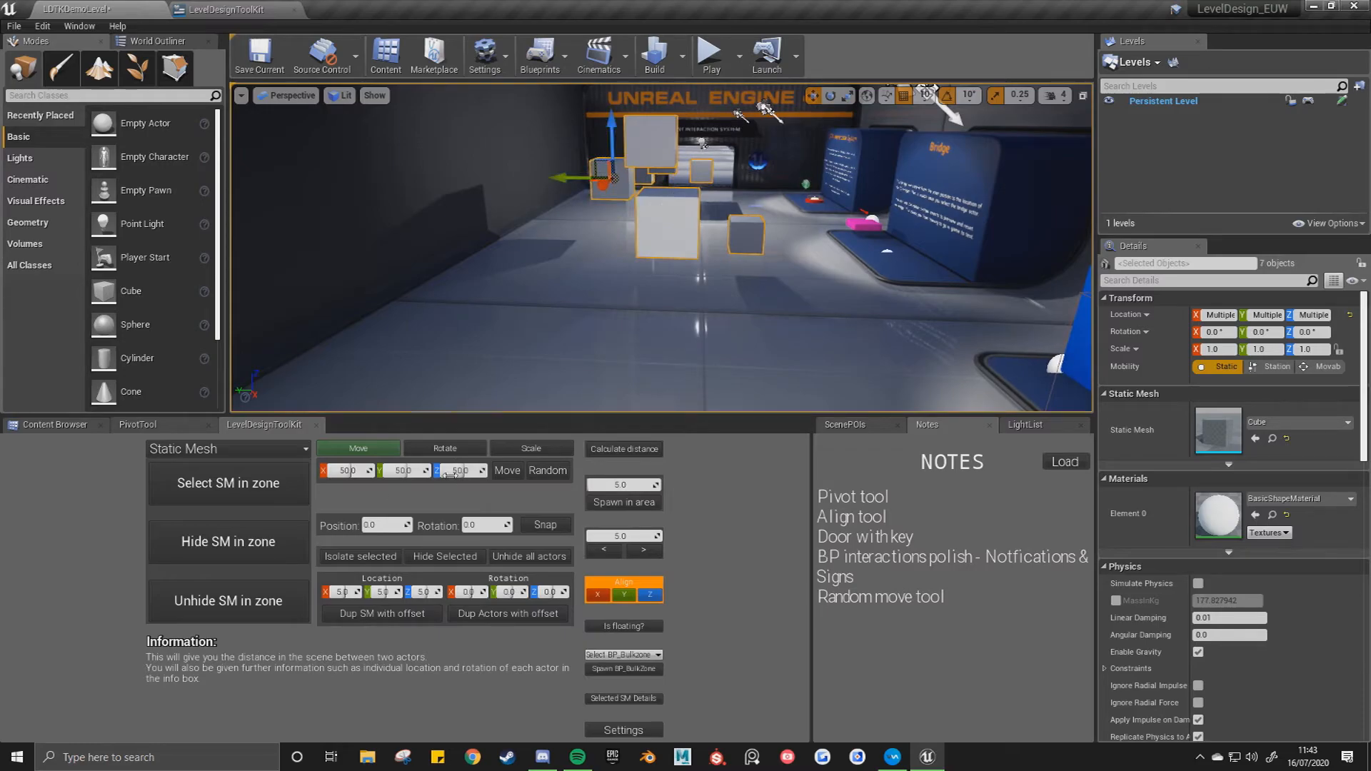
Move the seven selected cubes repeatedly by 50 on X, Y and Z, and shift them along the Y and Z axes.
{"action": "left_click", "coordinate": [517, 476]}
{"action": "left_click", "coordinate": [518, 475]}
{"action": "left_click", "coordinate": [517, 476]}
{"action": "left_click", "coordinate": [518, 476]}
{"action": "key", "text": "s"}
{"action": "right_click_drag", "start_coordinate": [560, 358], "coordinate": [568, 323]}
{"action": "left_click_drag", "start_coordinate": [534, 161], "coordinate": [620, 197]}
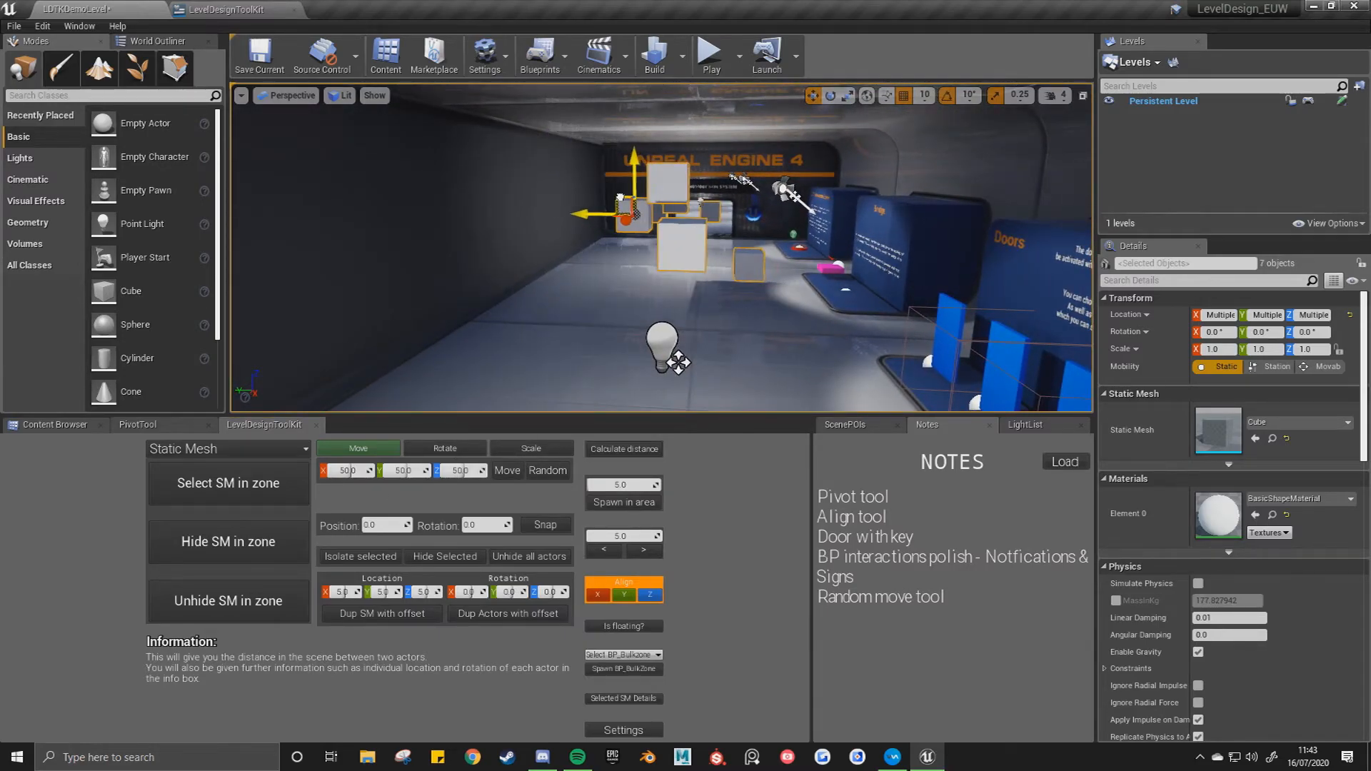
Apply the random move repeatedly to the selected cubes with a range of 50 on each axis.
{"action": "left_click", "coordinate": [558, 473]}
{"action": "left_click", "coordinate": [558, 472]}
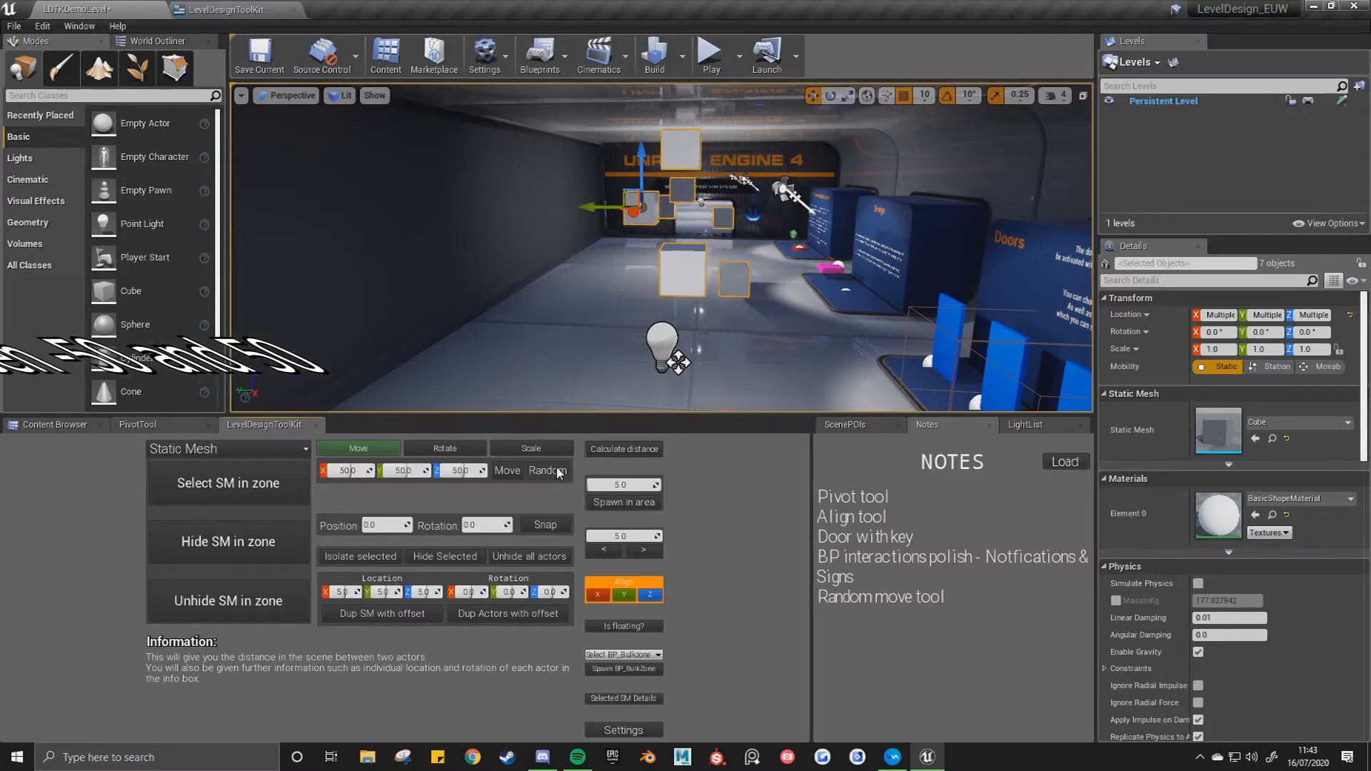
{"action": "left_click", "coordinate": [558, 471]}
{"action": "left_click", "coordinate": [558, 471]}
{"action": "left_click", "coordinate": [558, 471]}
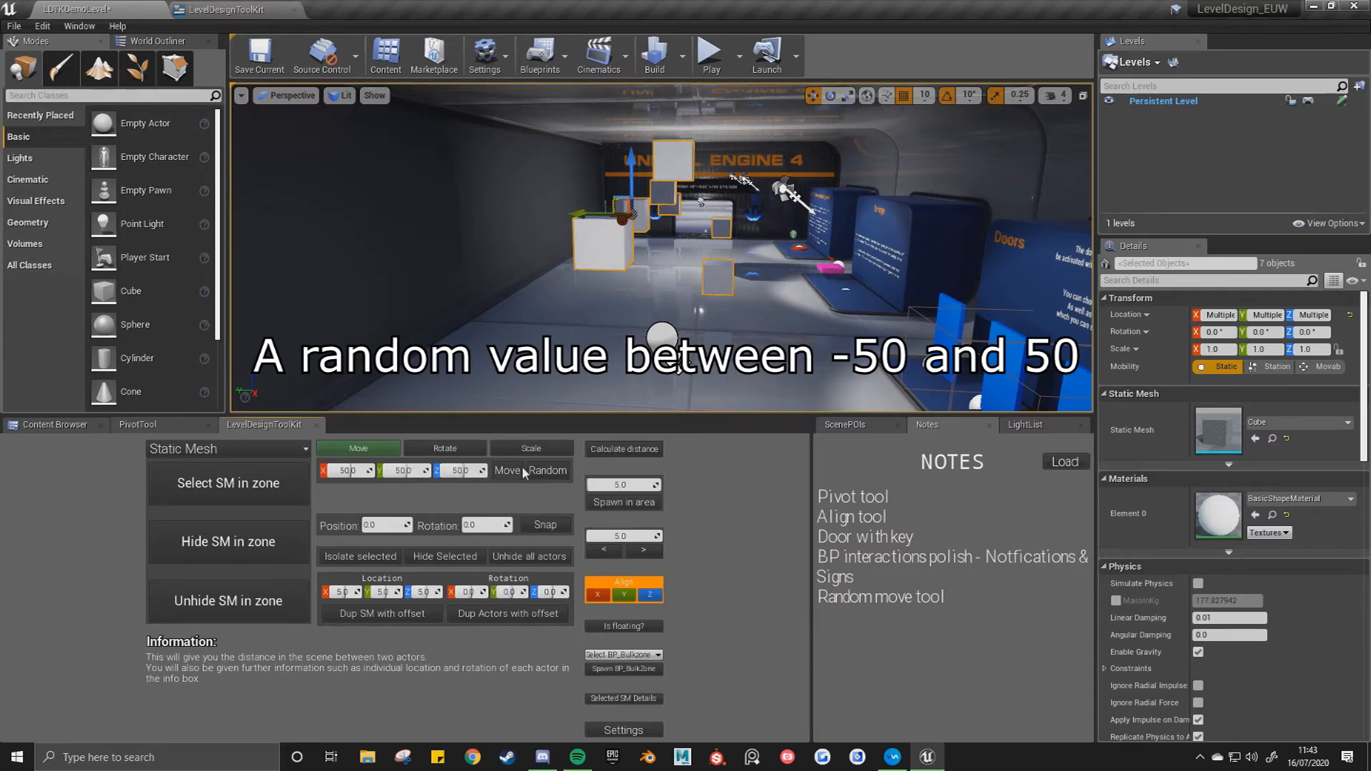
{"action": "left_click", "coordinate": [547, 471]}
{"action": "left_click", "coordinate": [548, 470]}
{"action": "left_click", "coordinate": [547, 471]}
{"action": "left_click", "coordinate": [547, 472]}
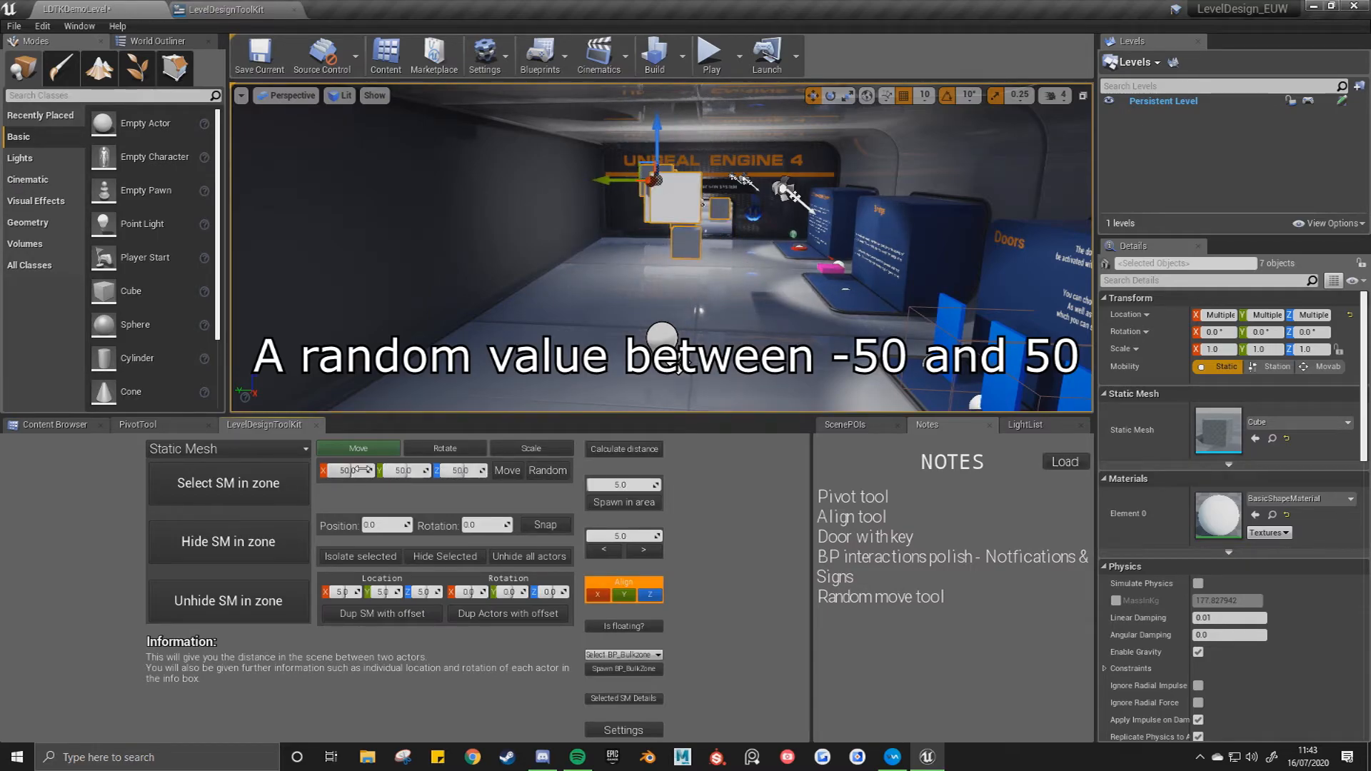
Set the X, Y and Z move values to 500 and randomly move the selected cubes twice, viewing their spread.
{"action": "type", "text": "50"}
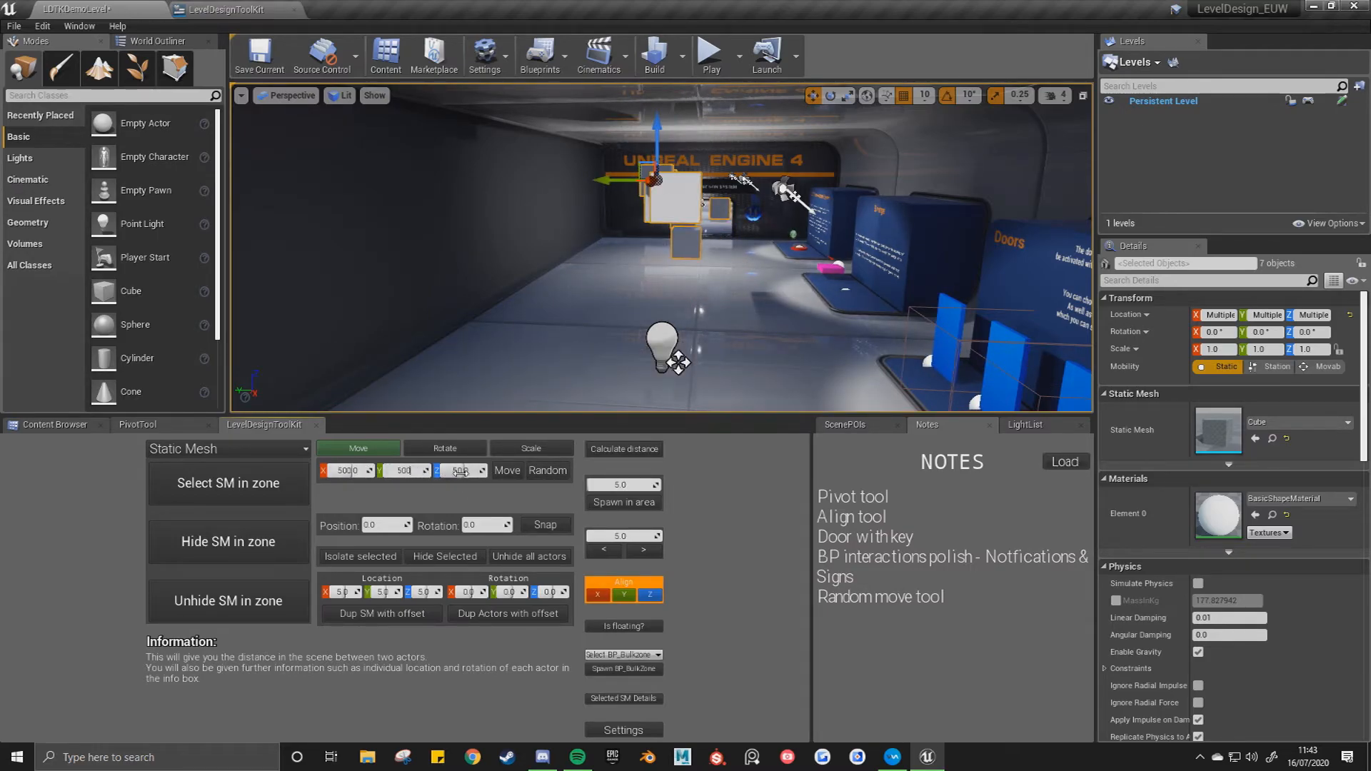
{"action": "left_click", "coordinate": [556, 476]}
{"action": "right_click_drag", "start_coordinate": [607, 343], "coordinate": [571, 393]}
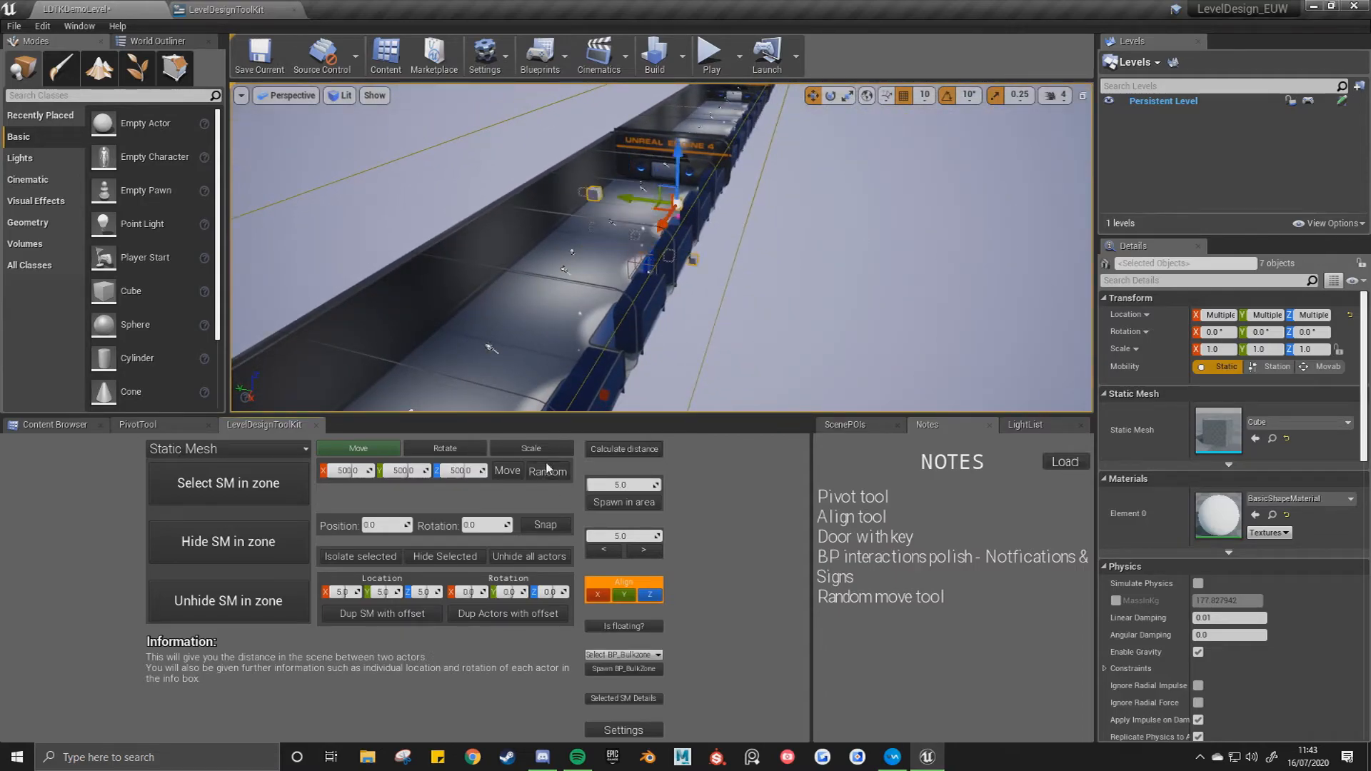
{"action": "left_click", "coordinate": [548, 470]}
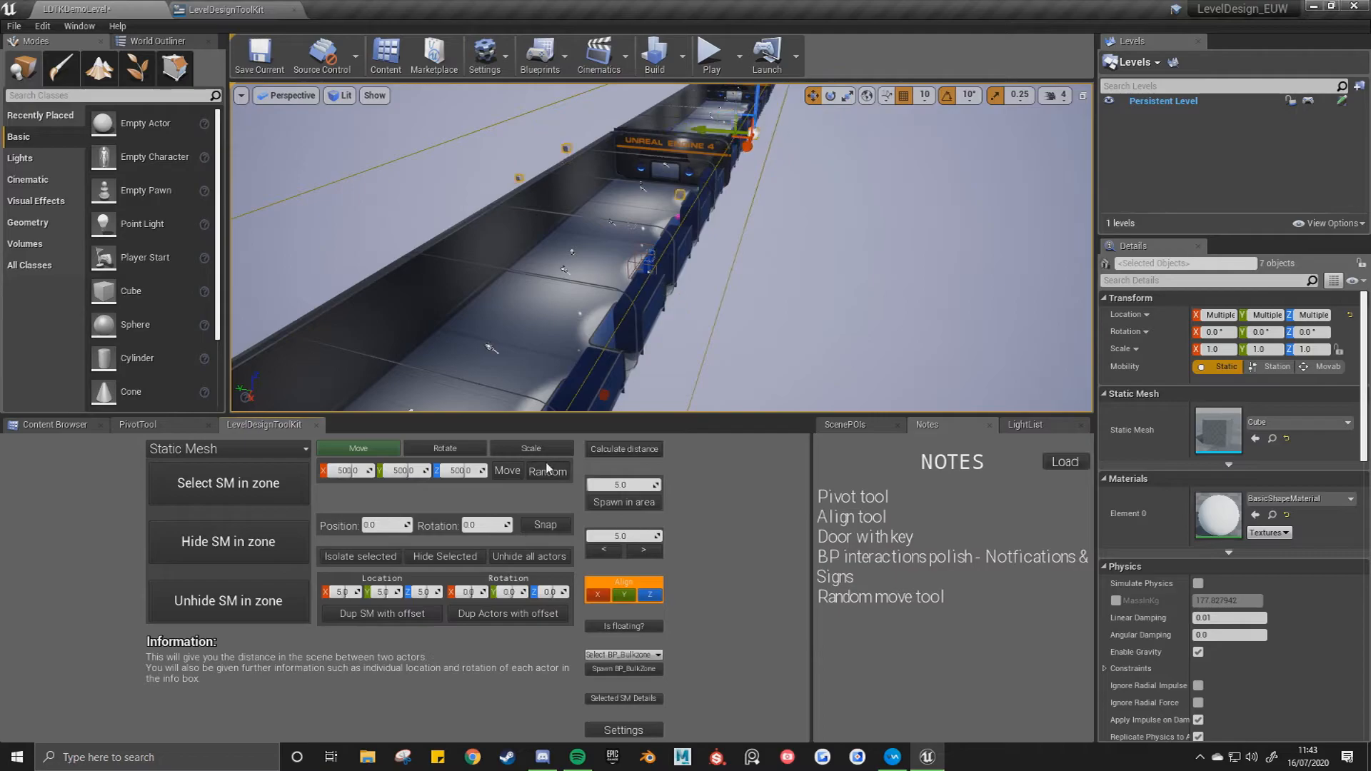
{"action": "right_click_drag", "start_coordinate": [714, 278], "coordinate": [603, 250]}
{"action": "right_click_drag", "start_coordinate": [783, 125], "coordinate": [964, 139]}
{"action": "right_click_drag", "start_coordinate": [821, 179], "coordinate": [774, 182]}
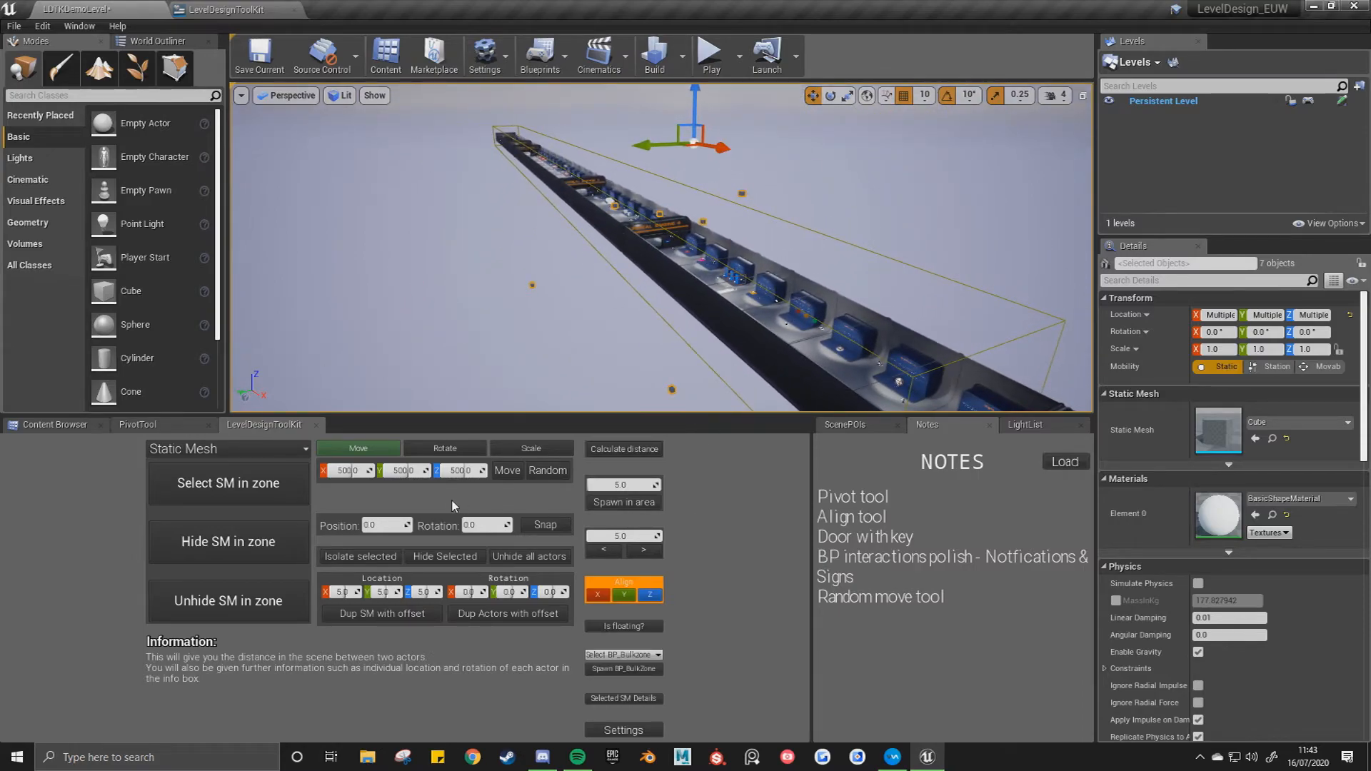
Go to the display at the end of the hall and open the toolkit's bug and feature request form from its settings.
{"action": "right_click_drag", "start_coordinate": [672, 263], "coordinate": [1037, 266]}
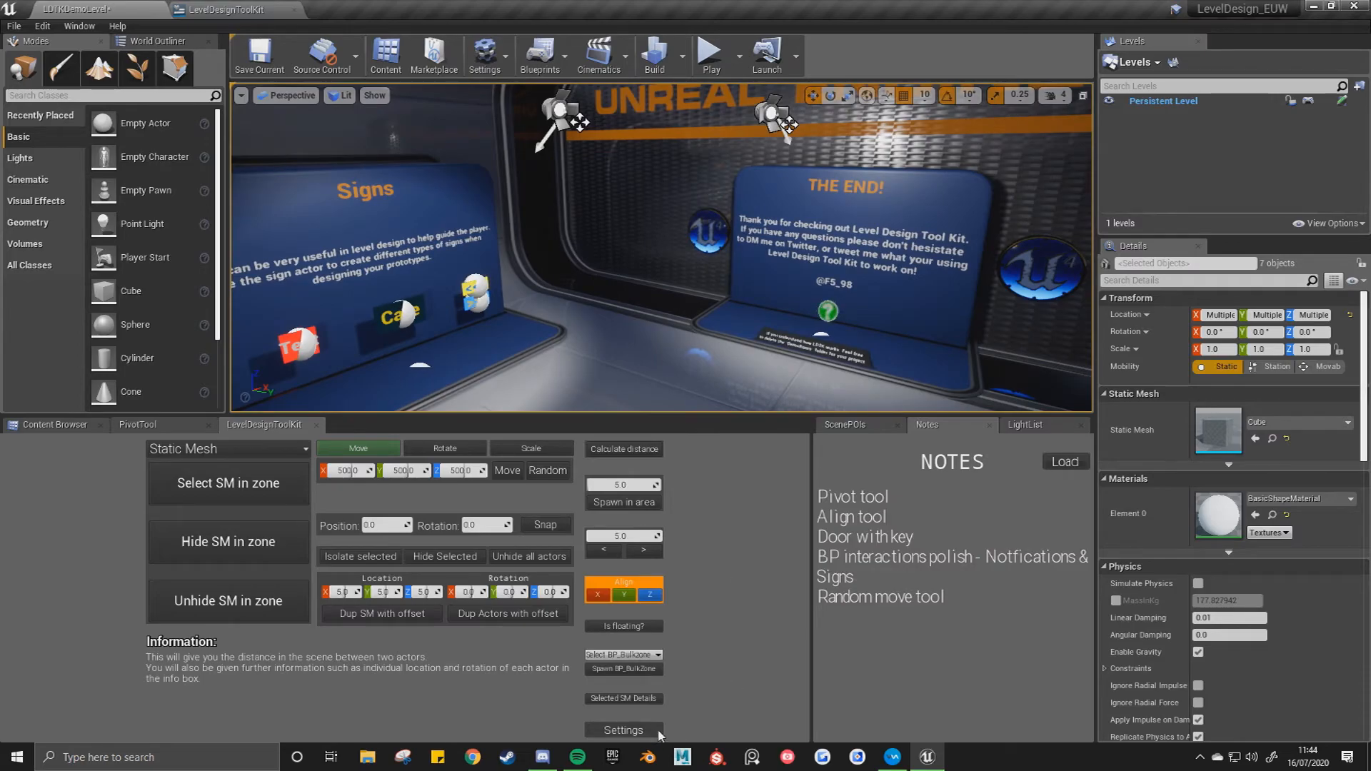
{"action": "left_click", "coordinate": [658, 731]}
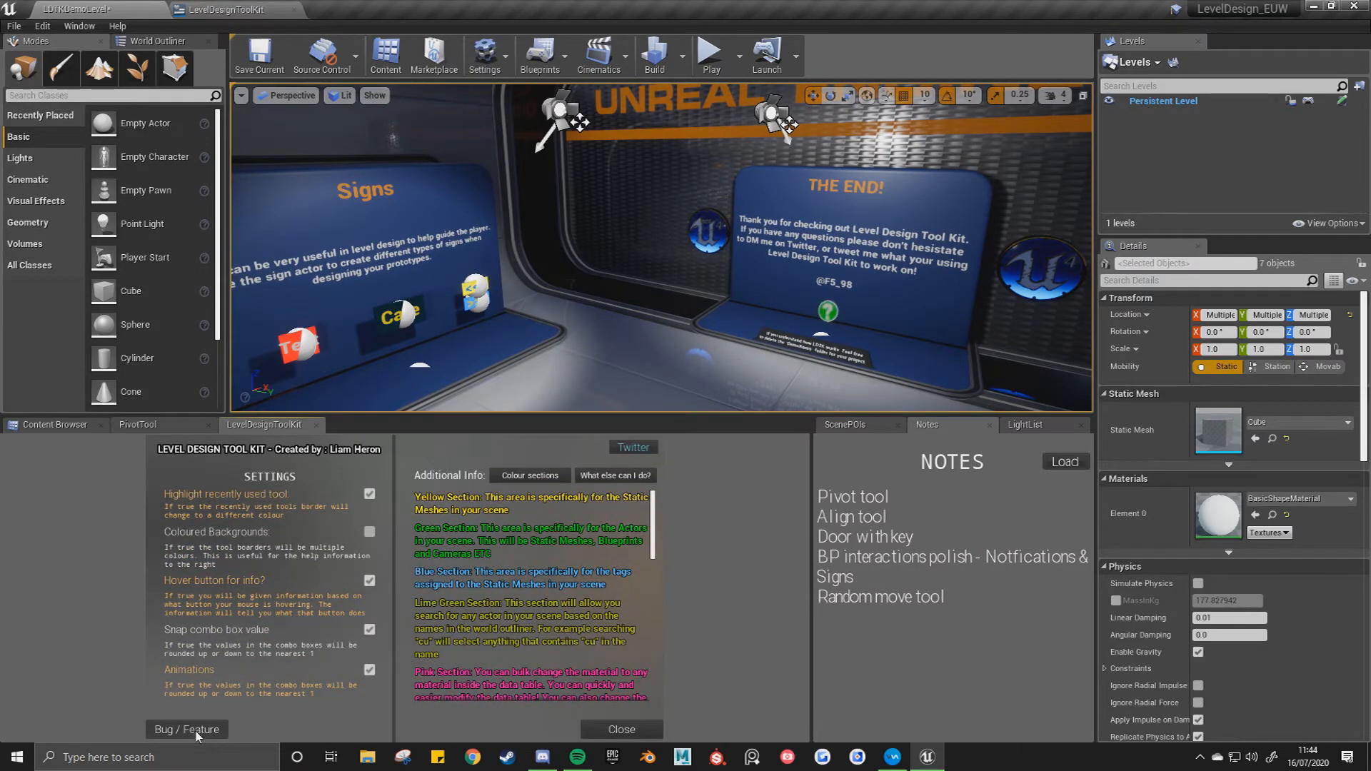
{"action": "left_click", "coordinate": [196, 731]}
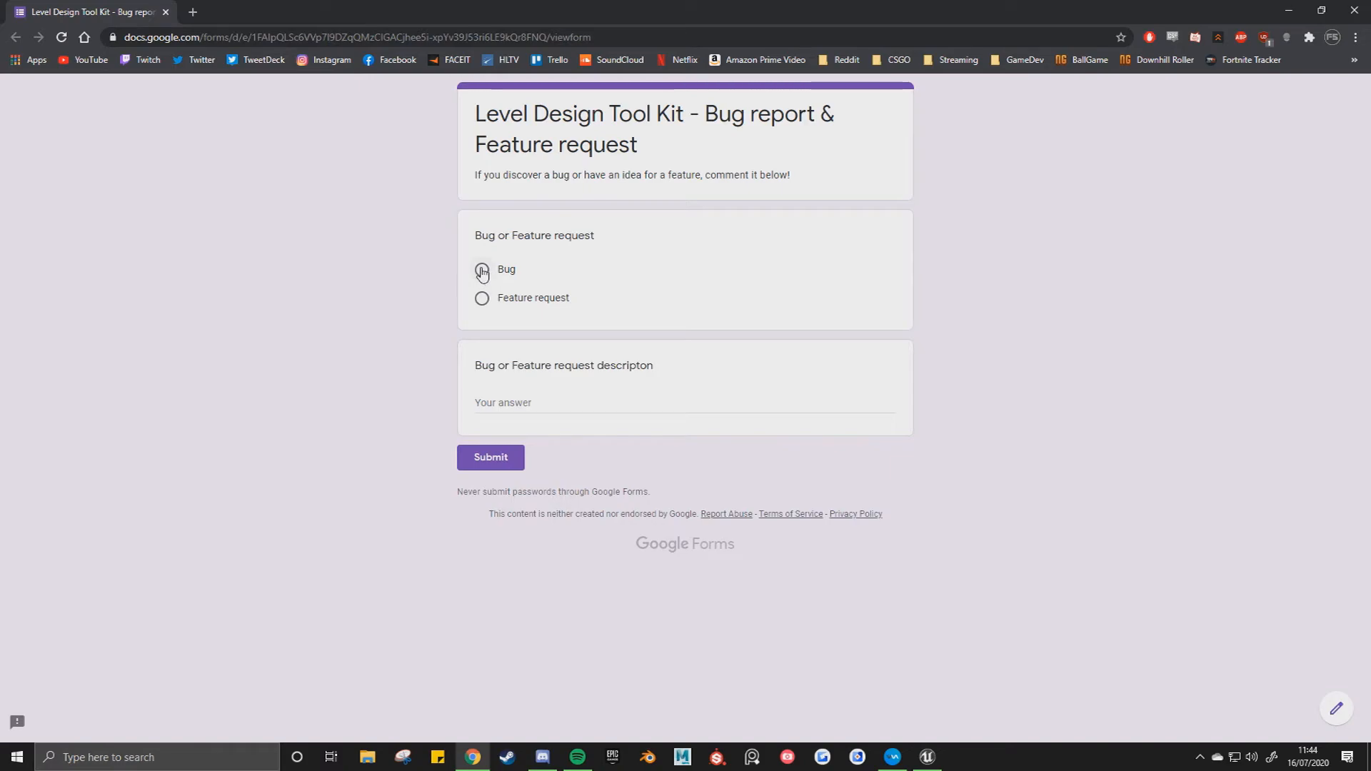
Try filling in the form as a Feature request with the description "aadadadad", and leave it without submitting.
{"action": "left_click", "coordinate": [481, 270]}
{"action": "left_click", "coordinate": [516, 435]}
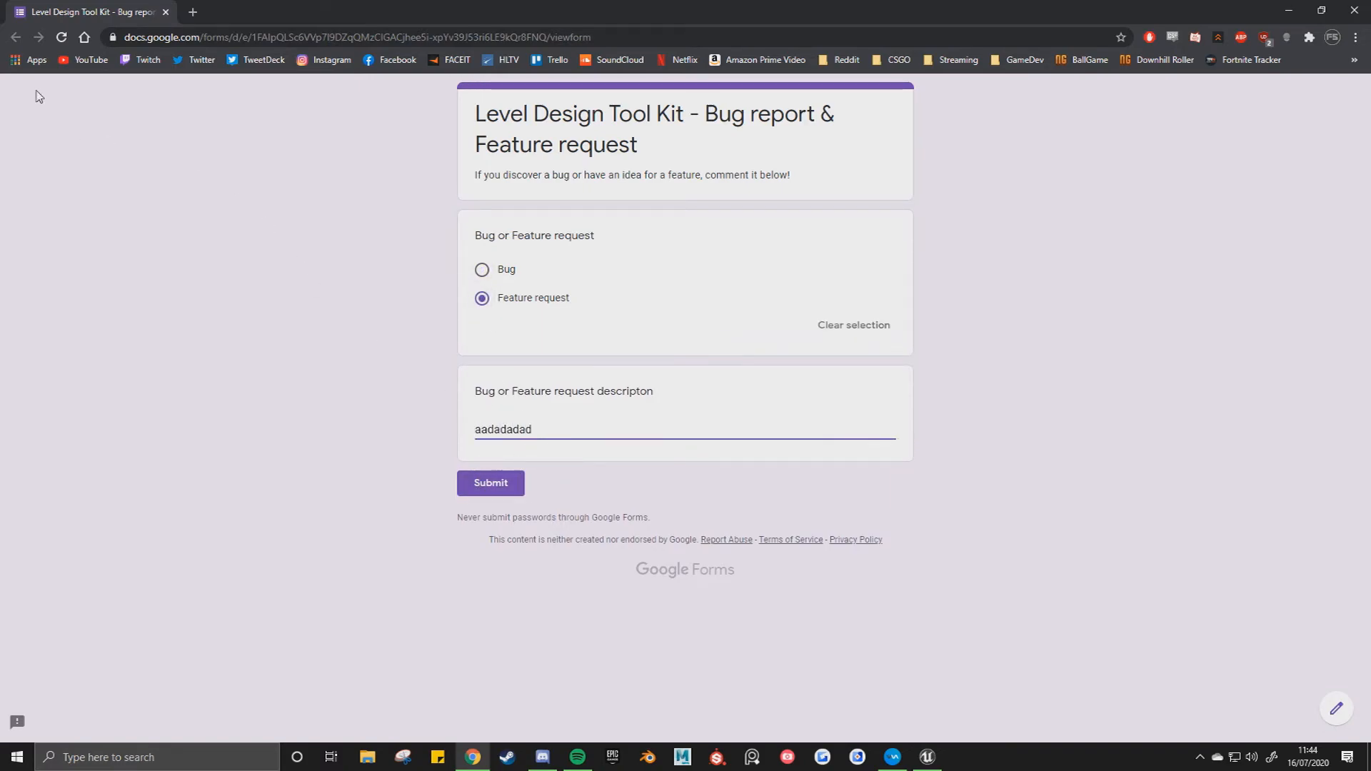
{"action": "middle_click", "coordinate": [120, 21]}
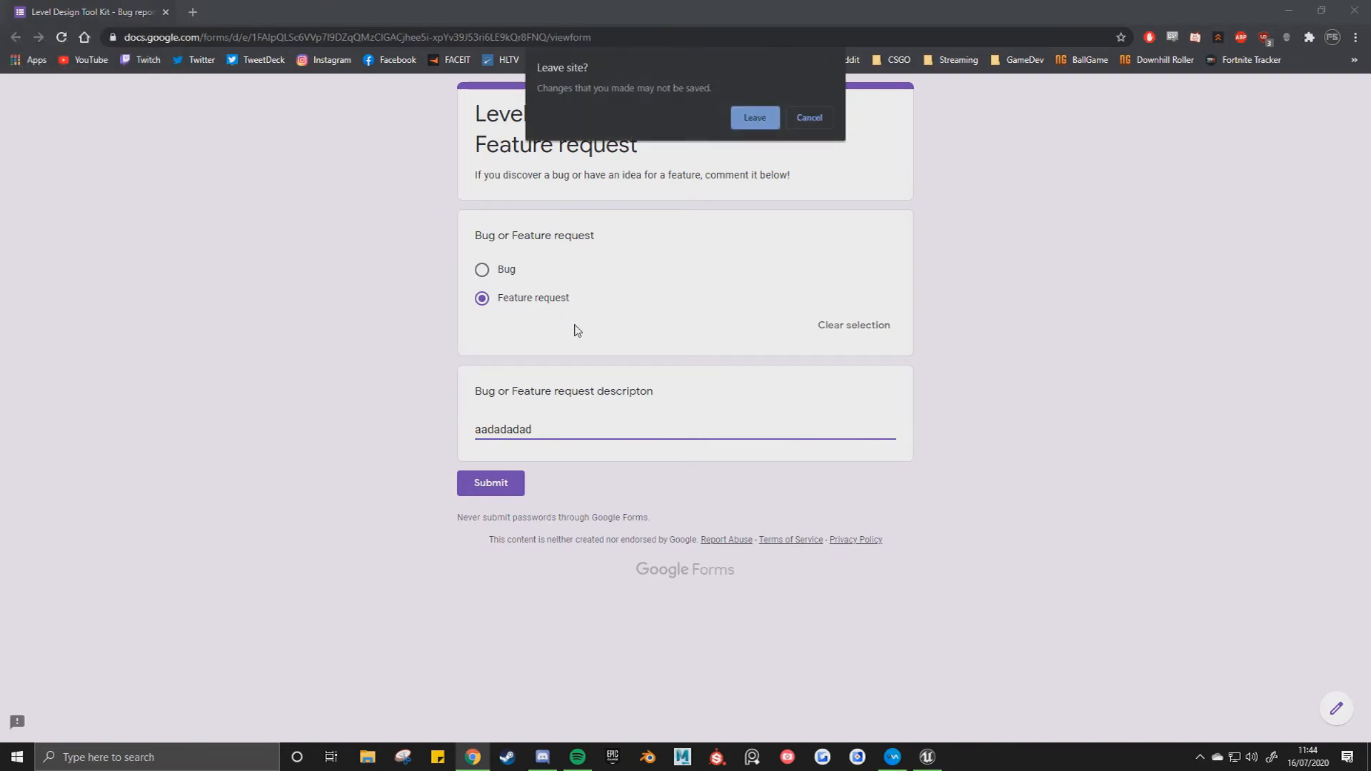
{"action": "left_click", "coordinate": [754, 118]}
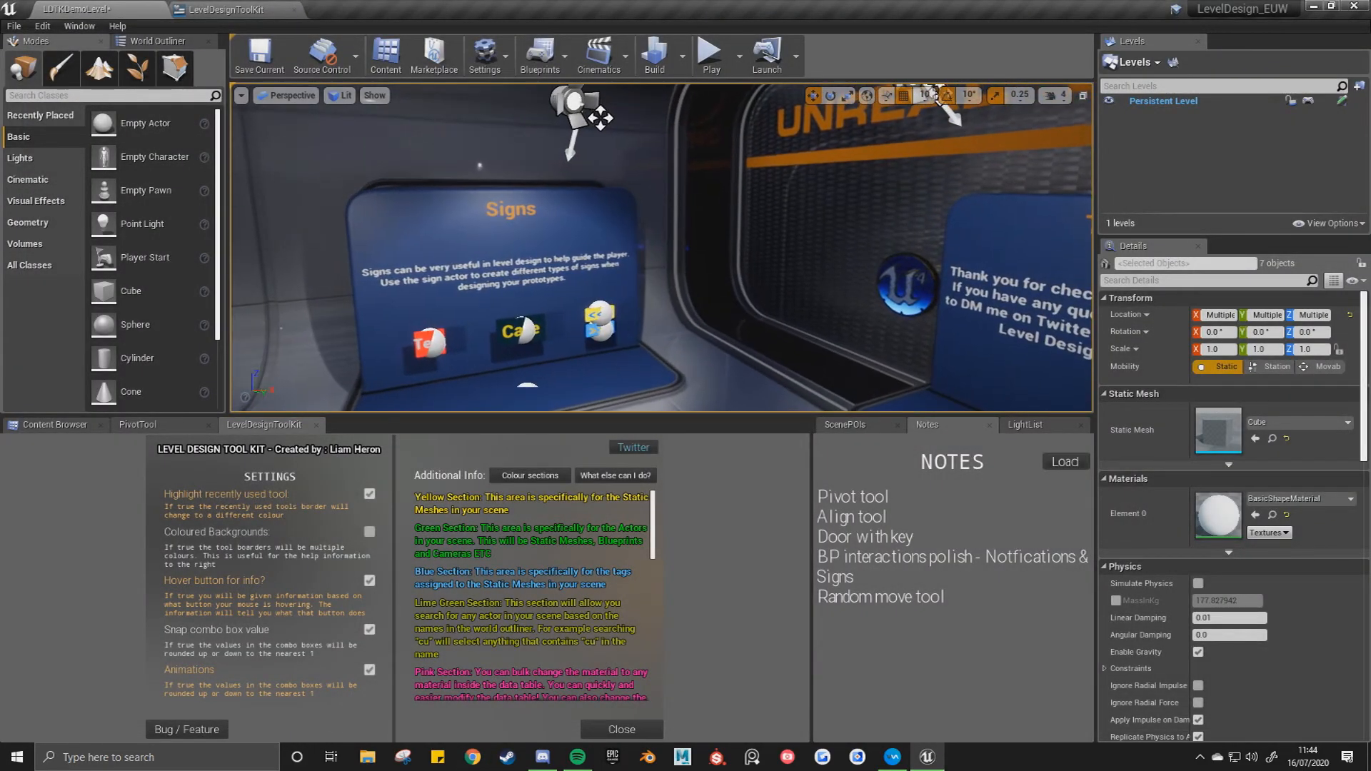
{"action": "right_click_drag", "start_coordinate": [660, 247], "coordinate": [564, 254]}
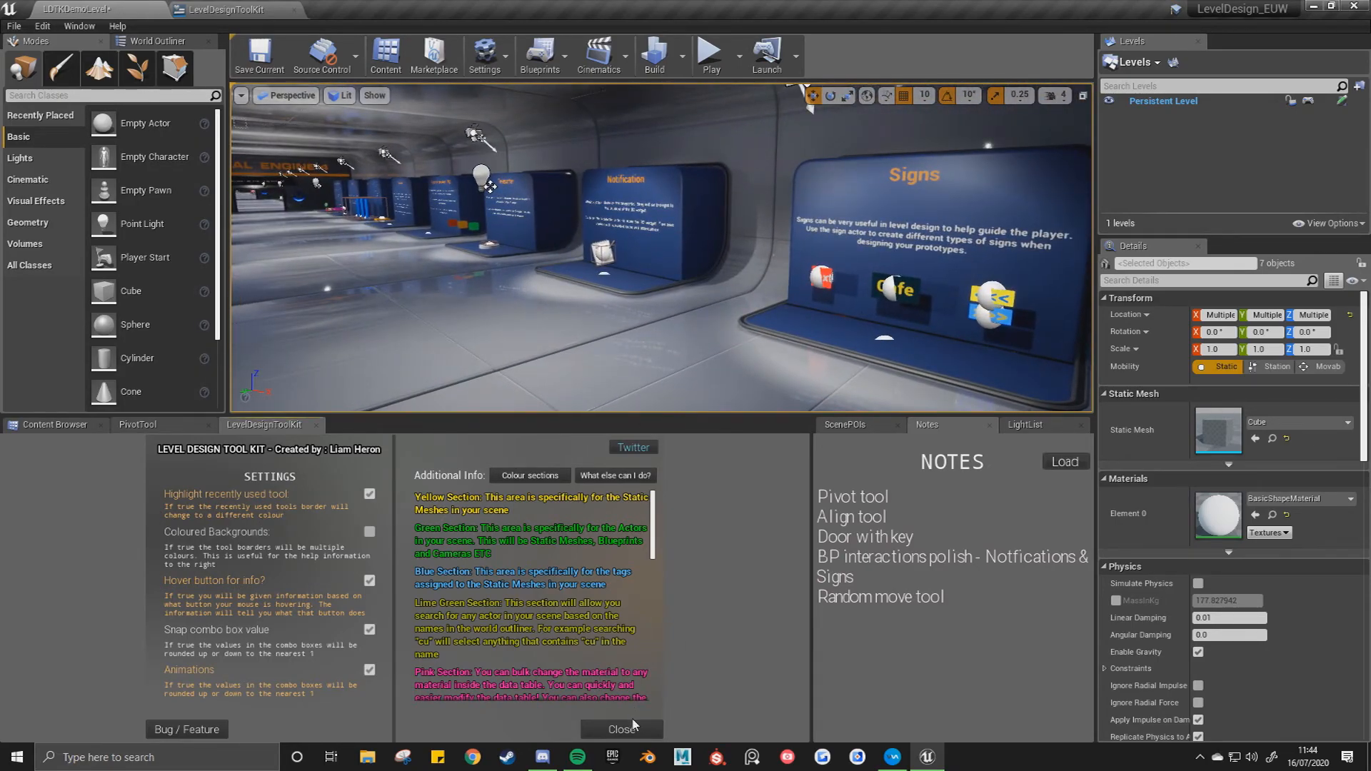
{"action": "right_click_drag", "start_coordinate": [651, 243], "coordinate": [714, 248]}
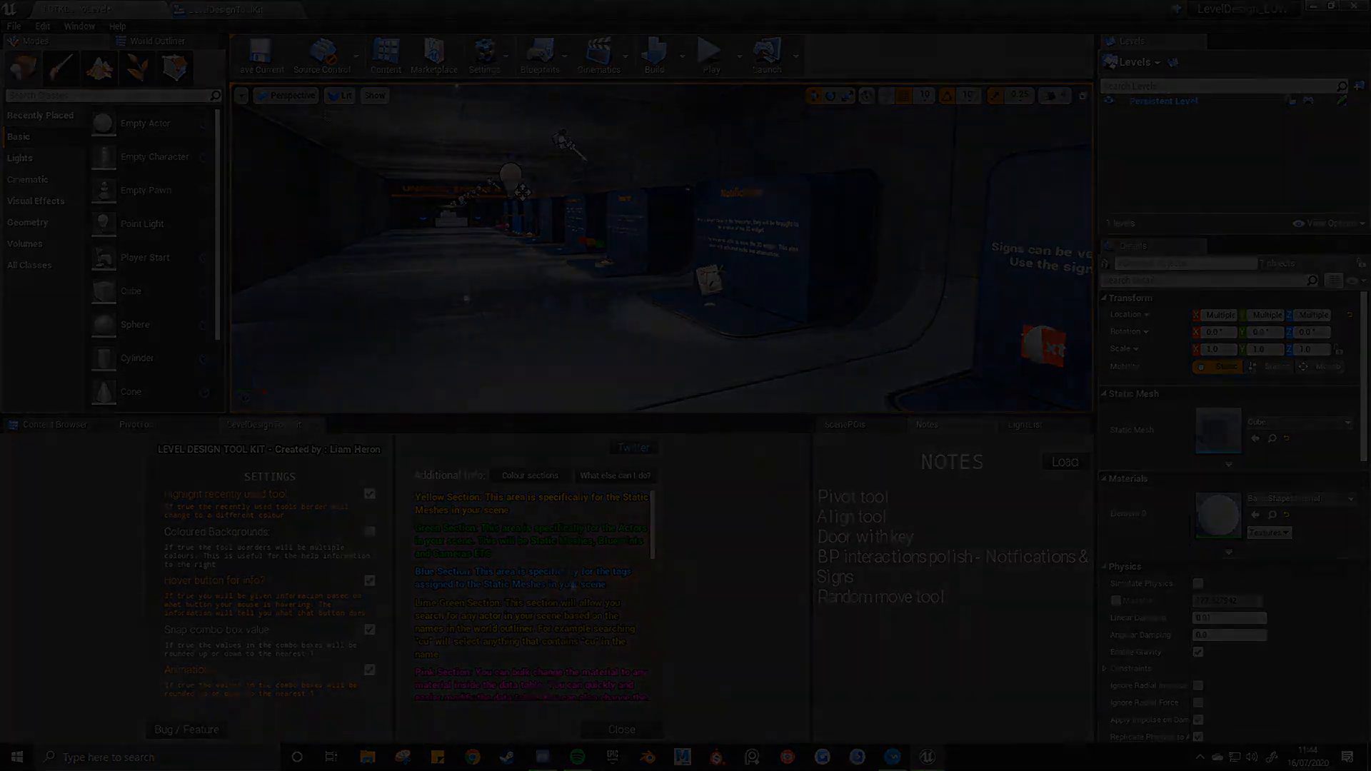